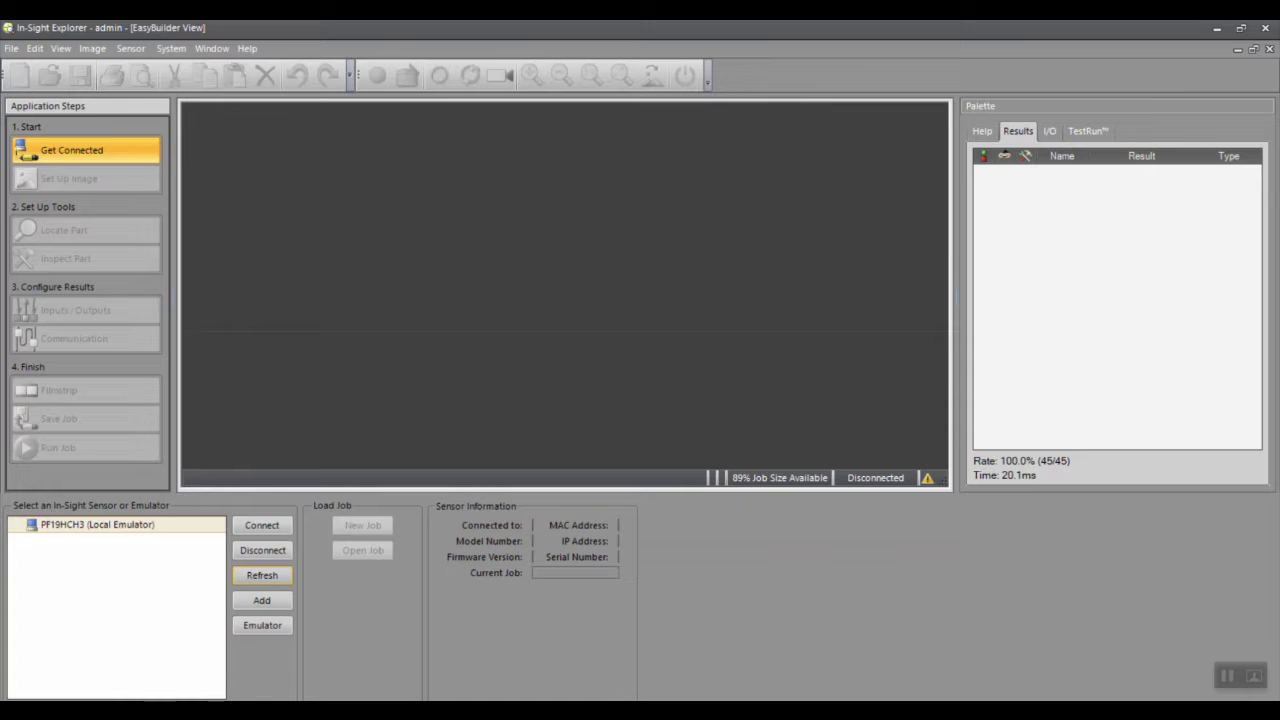
Find and open the Windows Ethernet settings
left_click(60, 697)
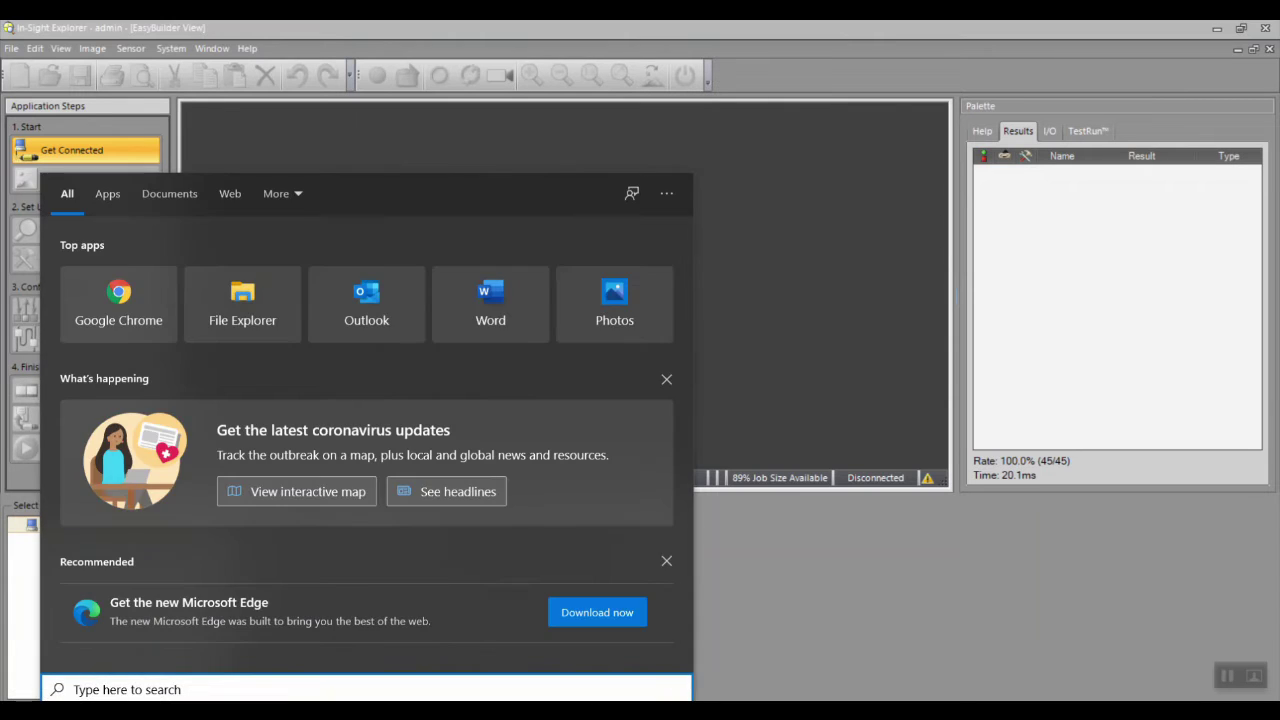
type("ethern")
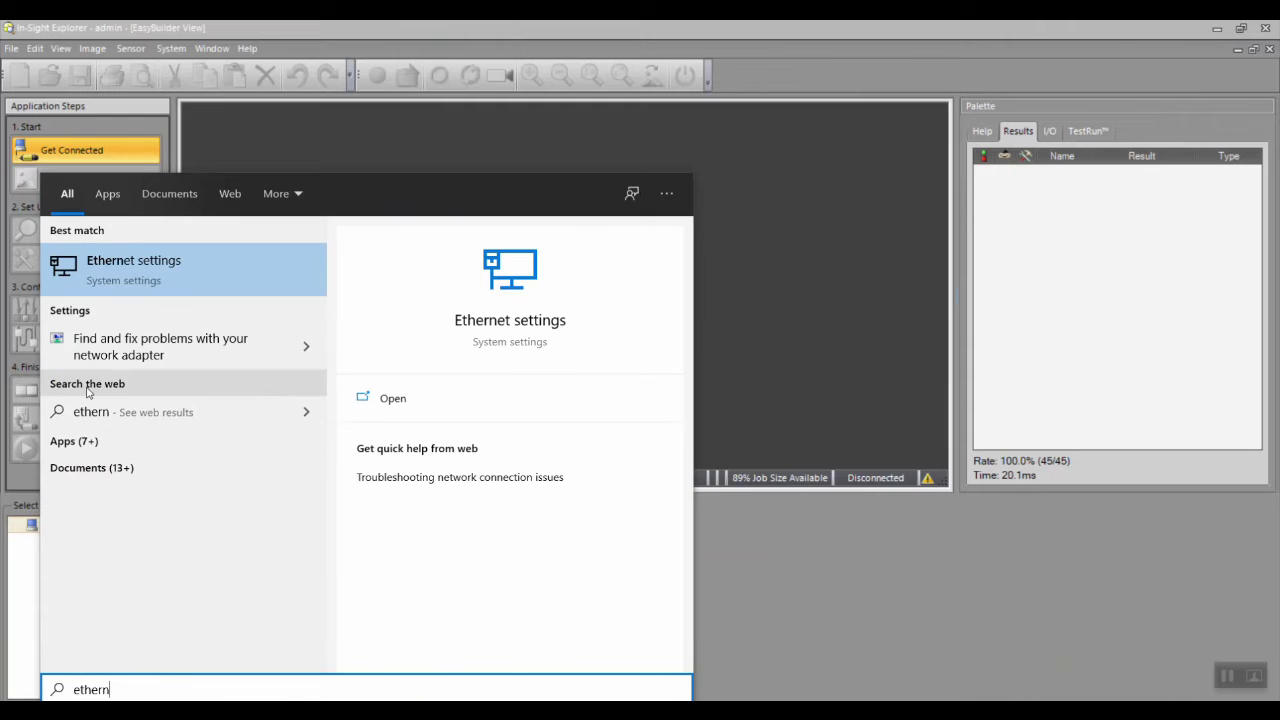
left_click(119, 288)
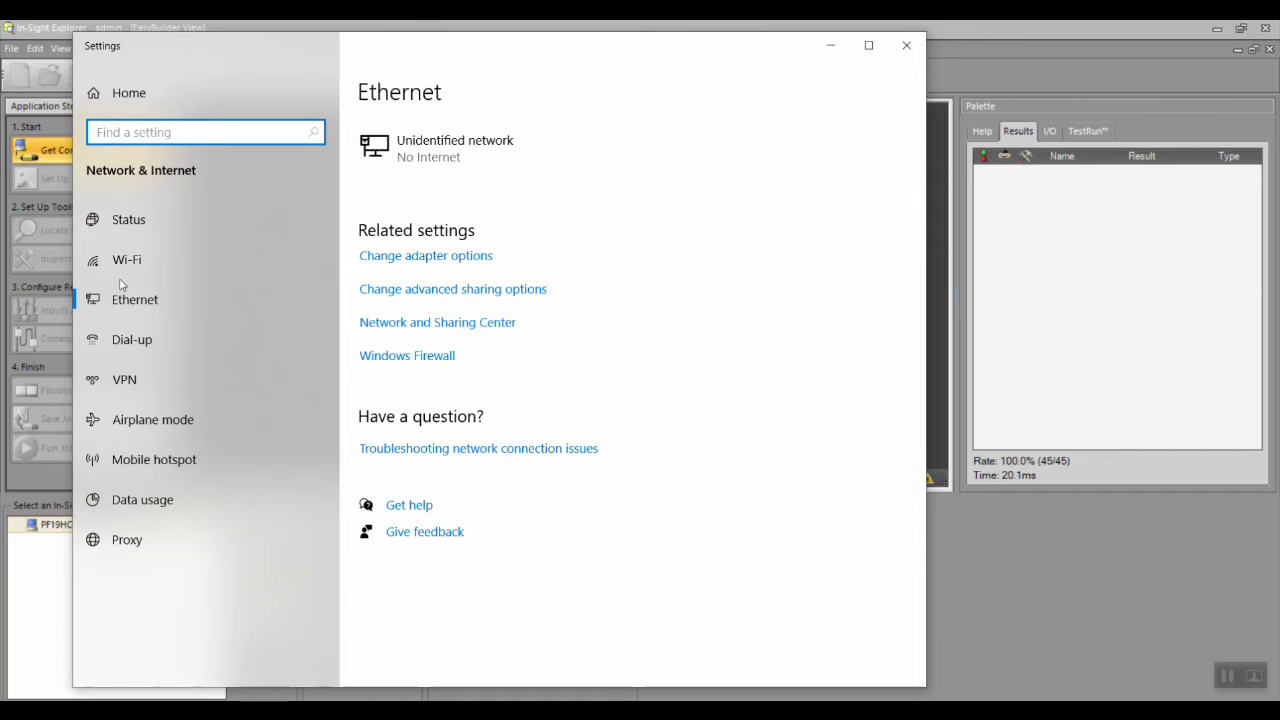
left_click(86, 692)
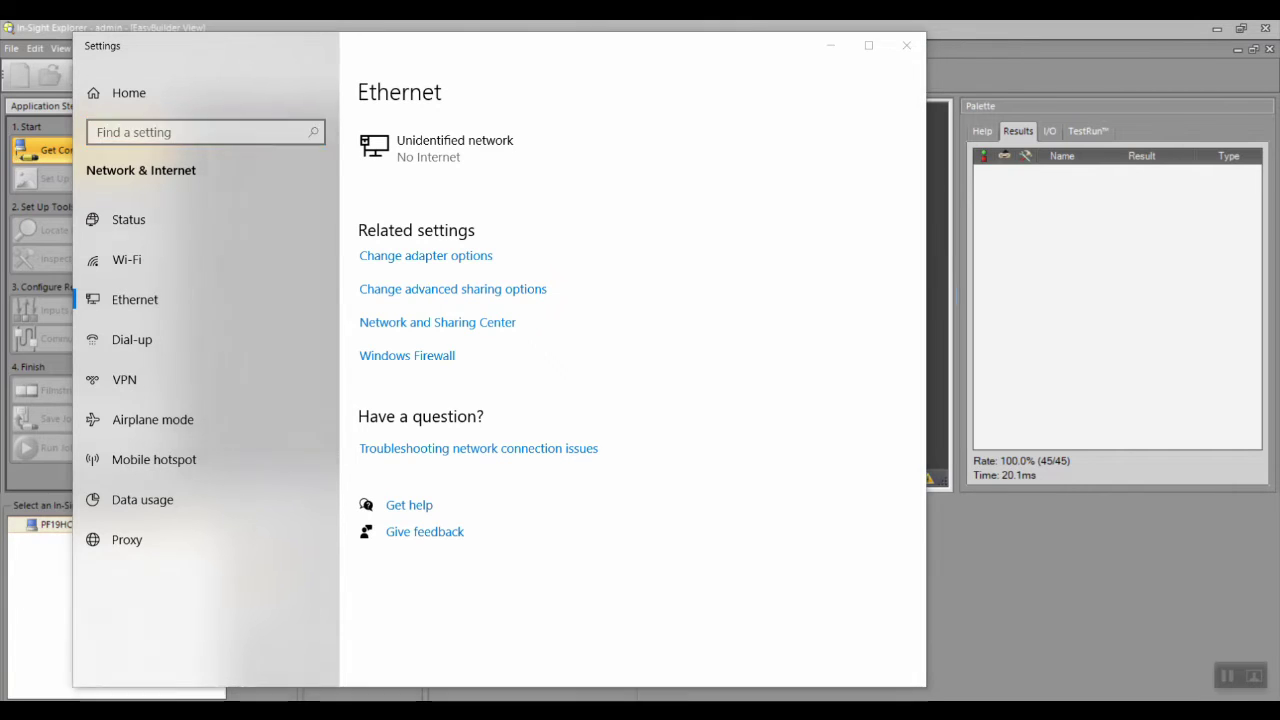
type("ether")
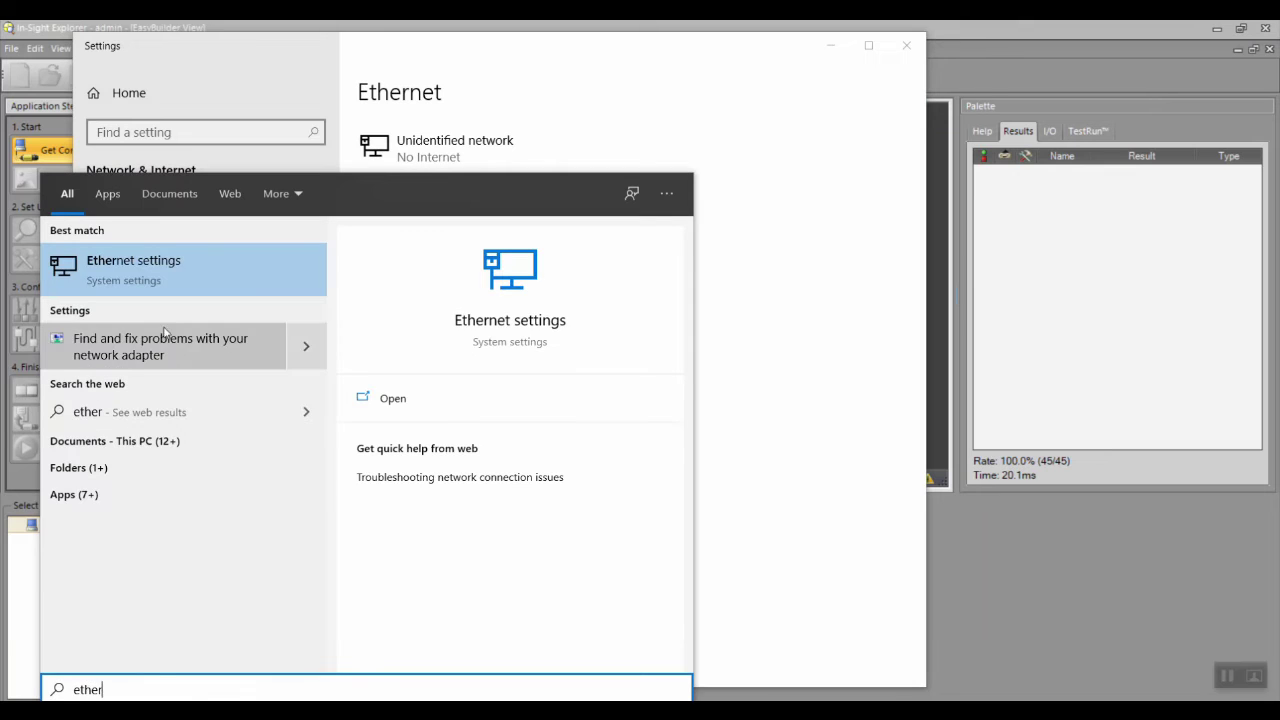
left_click(850, 187)
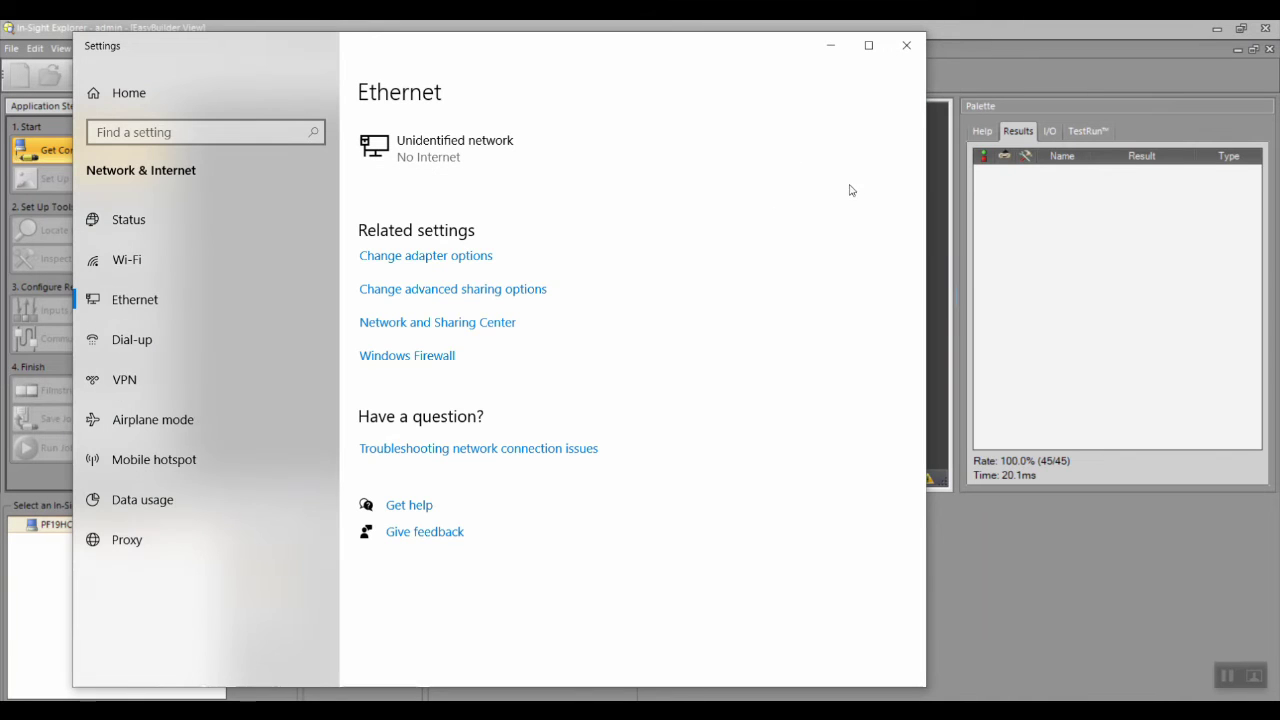
Open the Internet Protocol Version 4 (TCP/IPv4) properties of the PC's Ethernet adapter
left_click(447, 259)
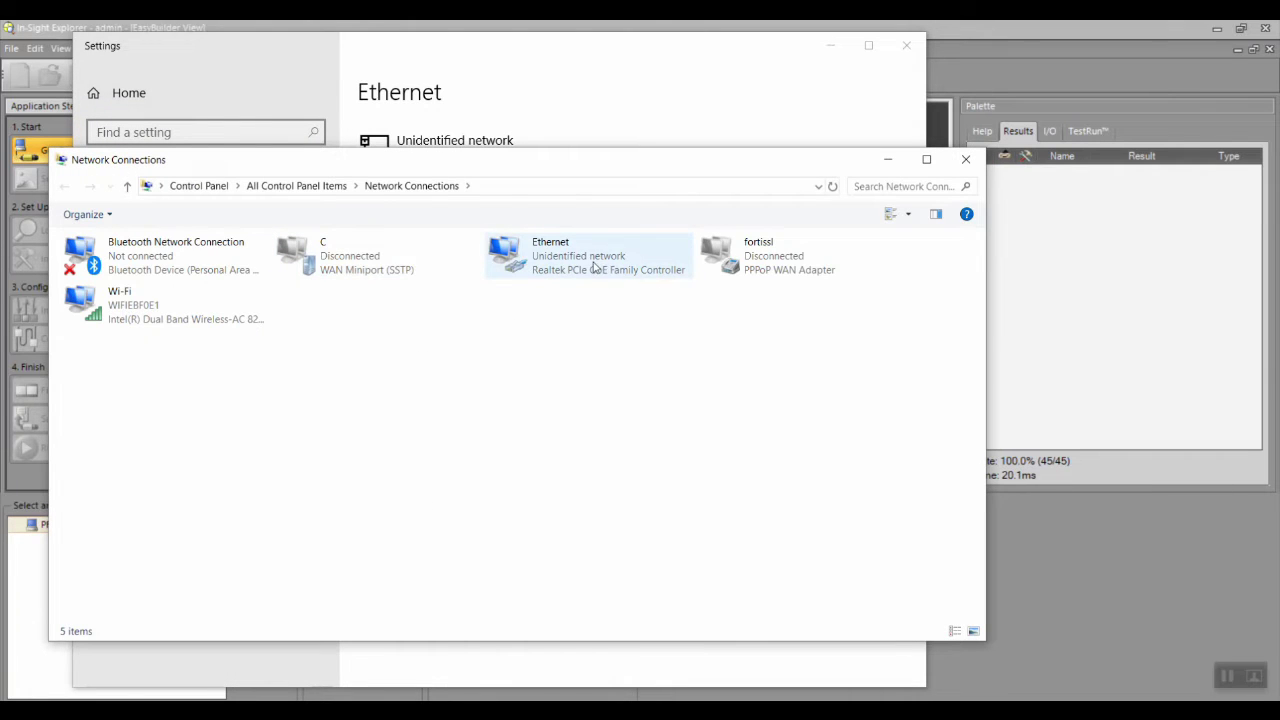
right_click(593, 265)
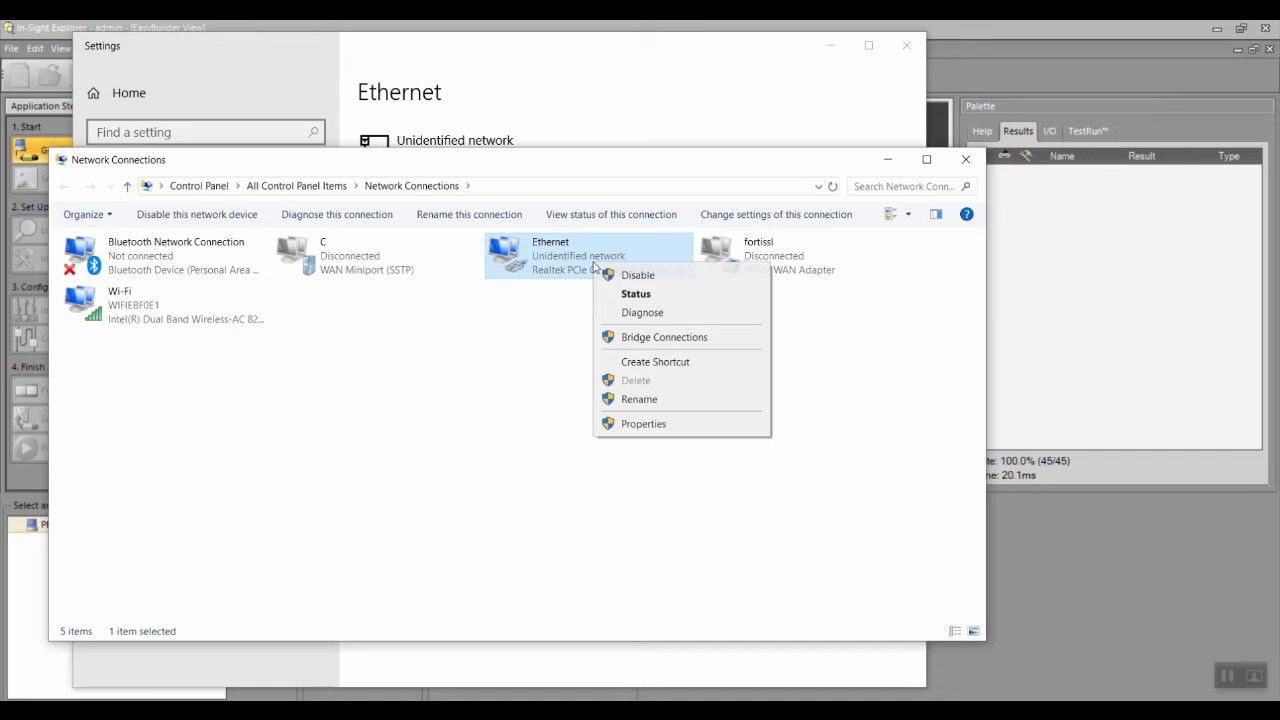
left_click(642, 428)
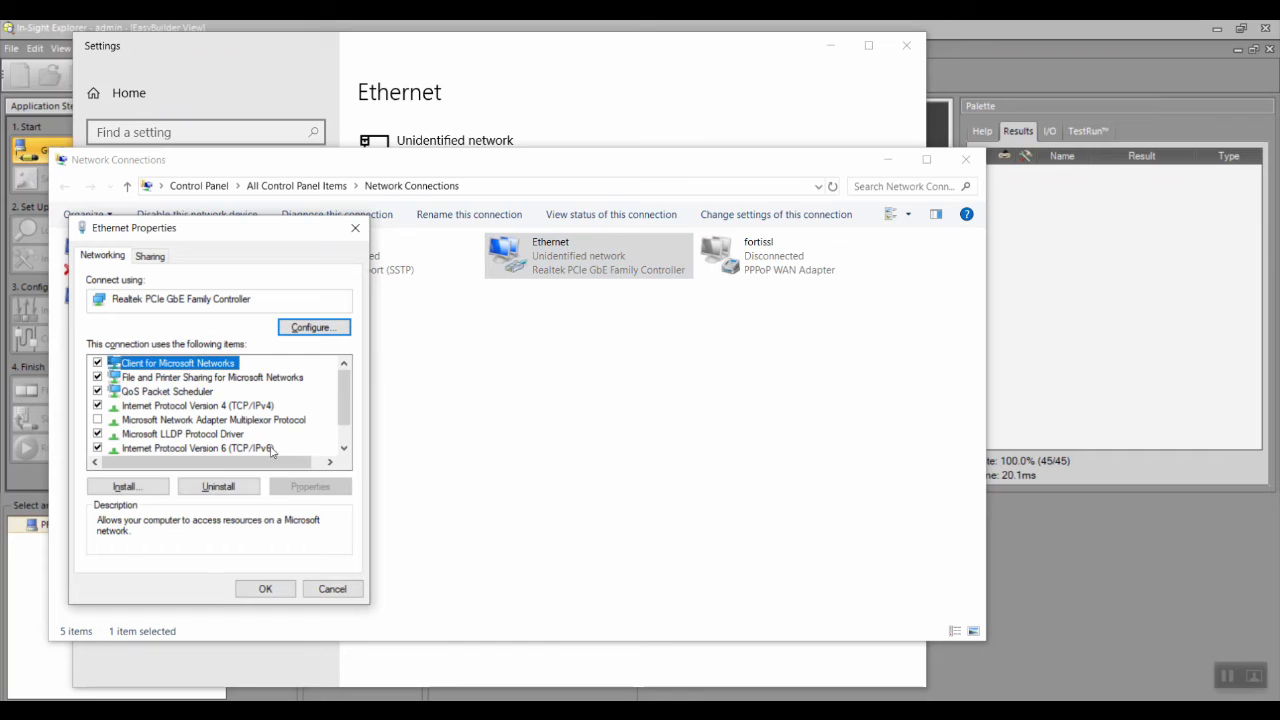
left_click(165, 406)
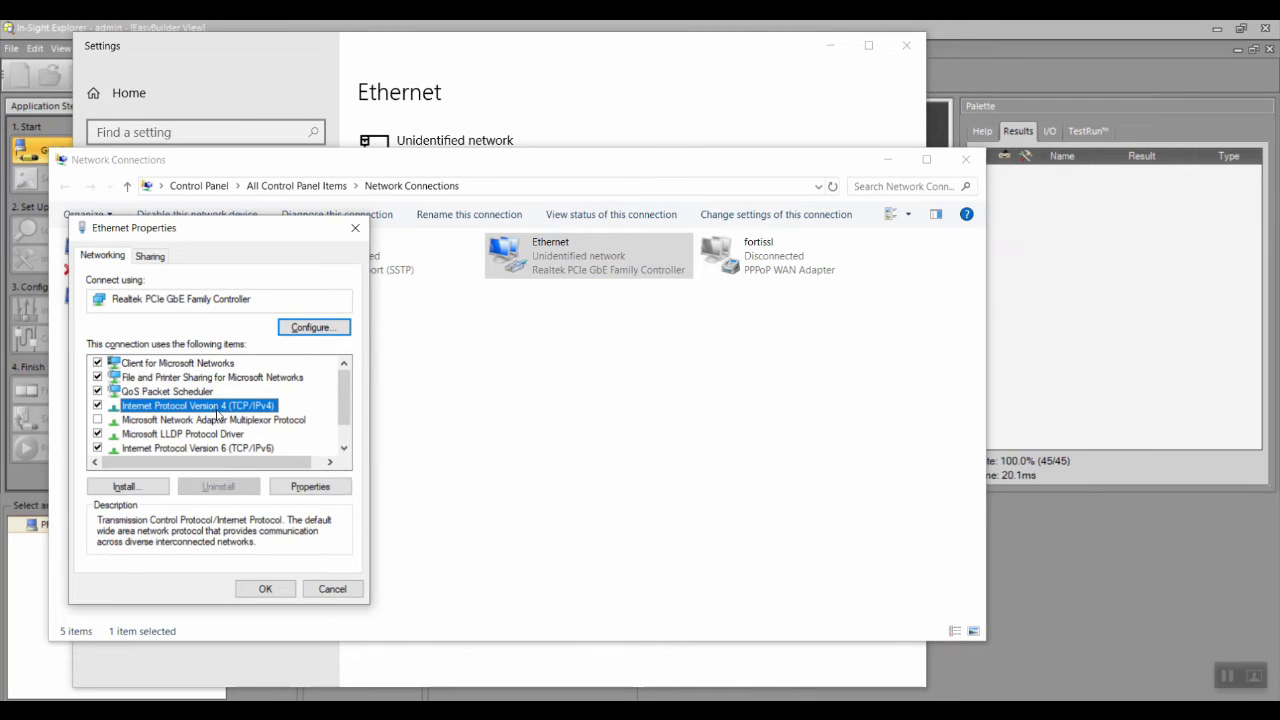
left_click(311, 487)
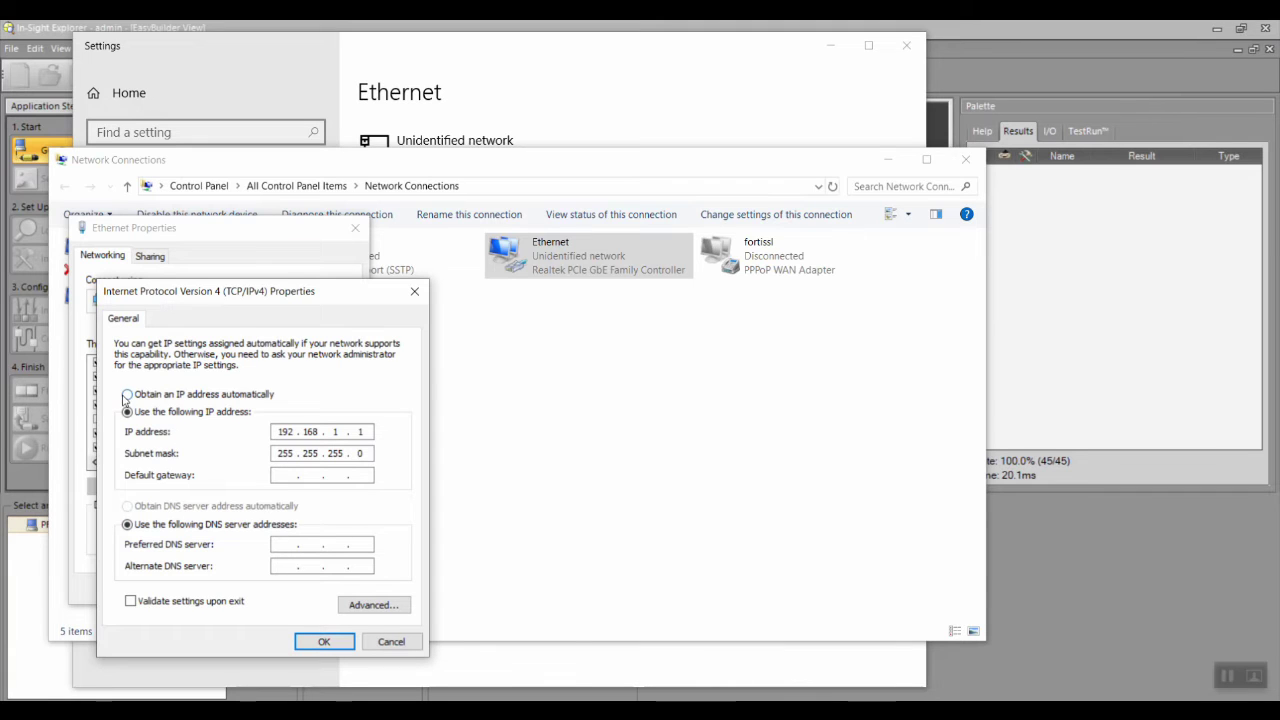
Assign the Ethernet adapter the static IP address 192.168.1.1 with subnet mask 255.255.255.0 and confirm
left_click(127, 395)
left_click(127, 413)
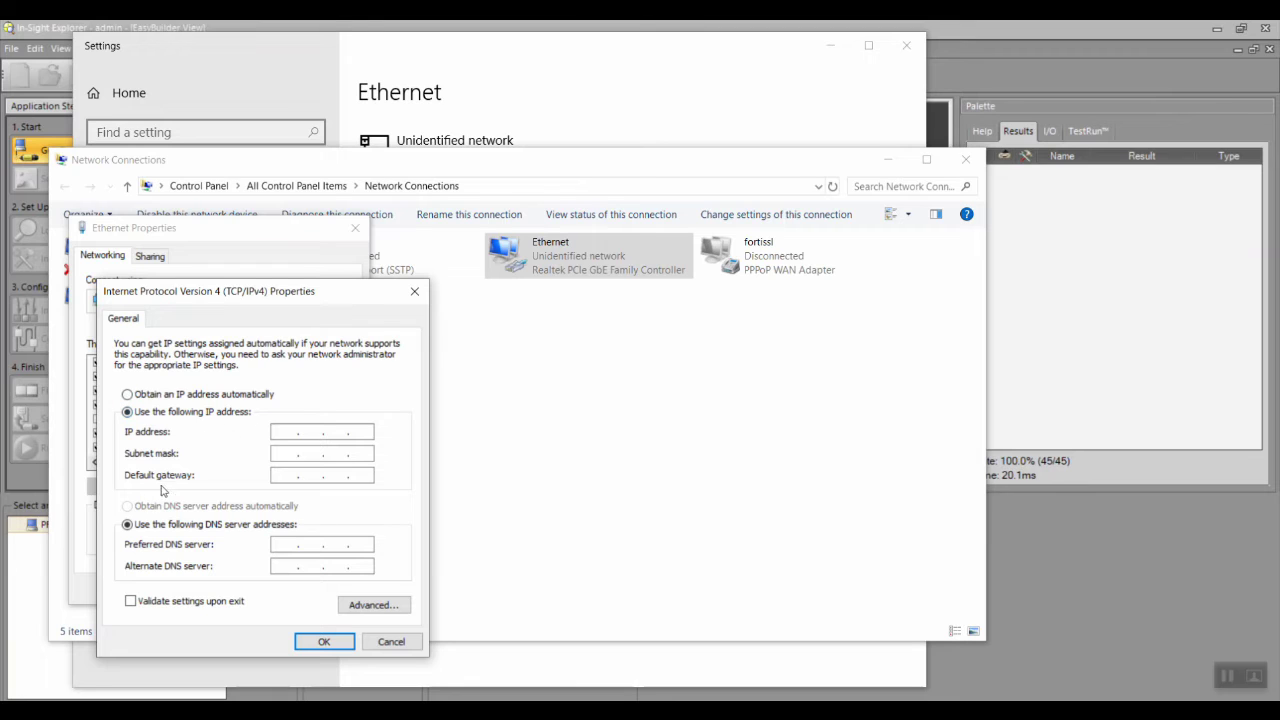
left_click(286, 431)
type("192.168.1")
key("Tab")
left_click(361, 431)
type("168 . 1 .")
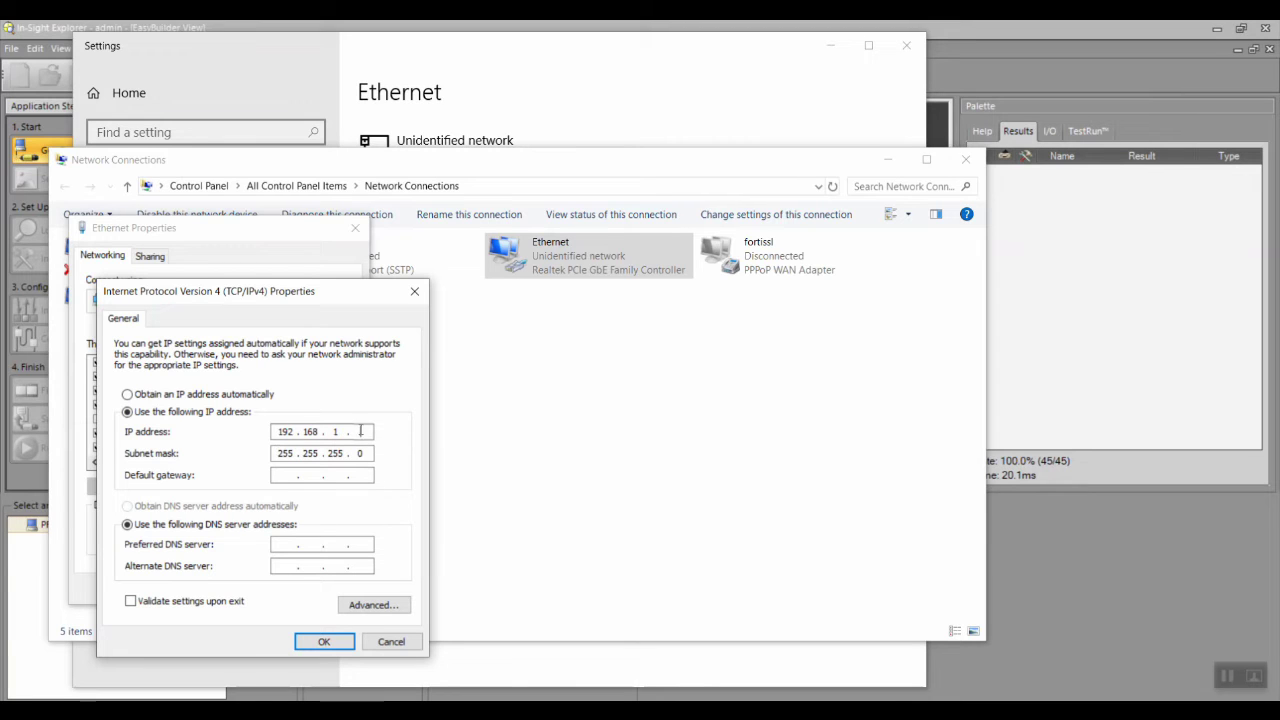
key("Tab")
double_click(359, 432)
left_click(326, 648)
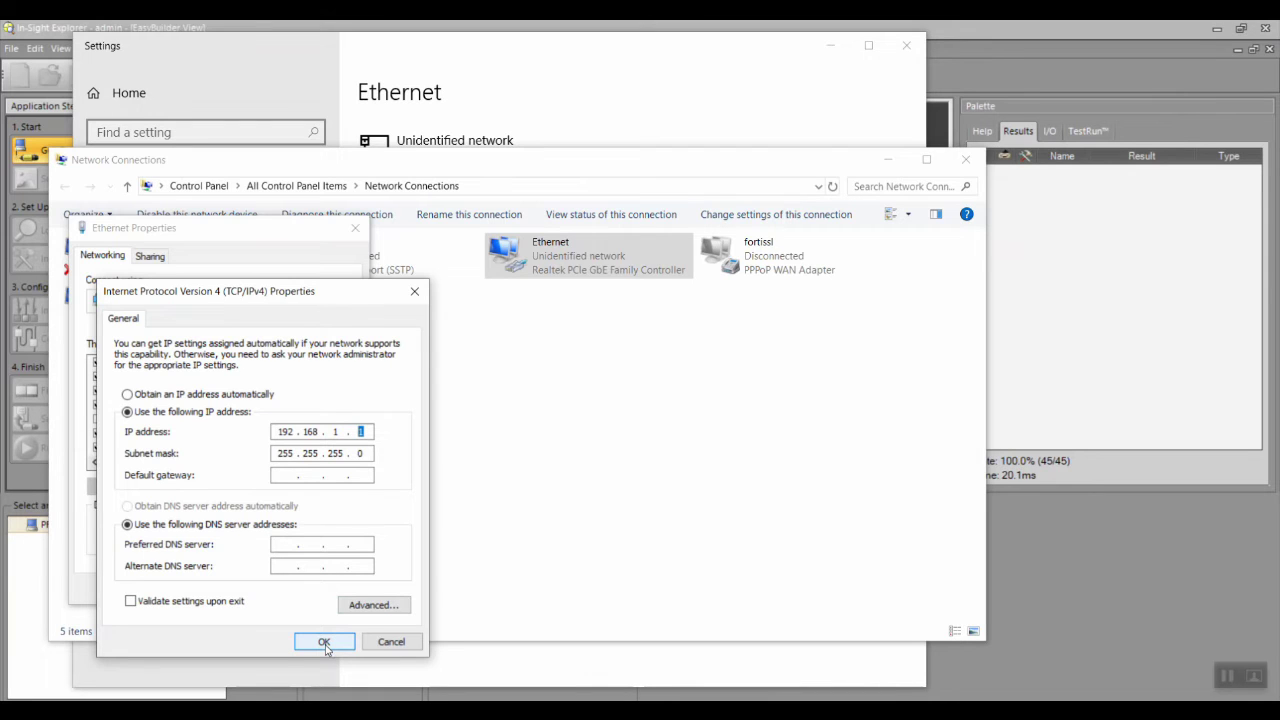
left_click(326, 645)
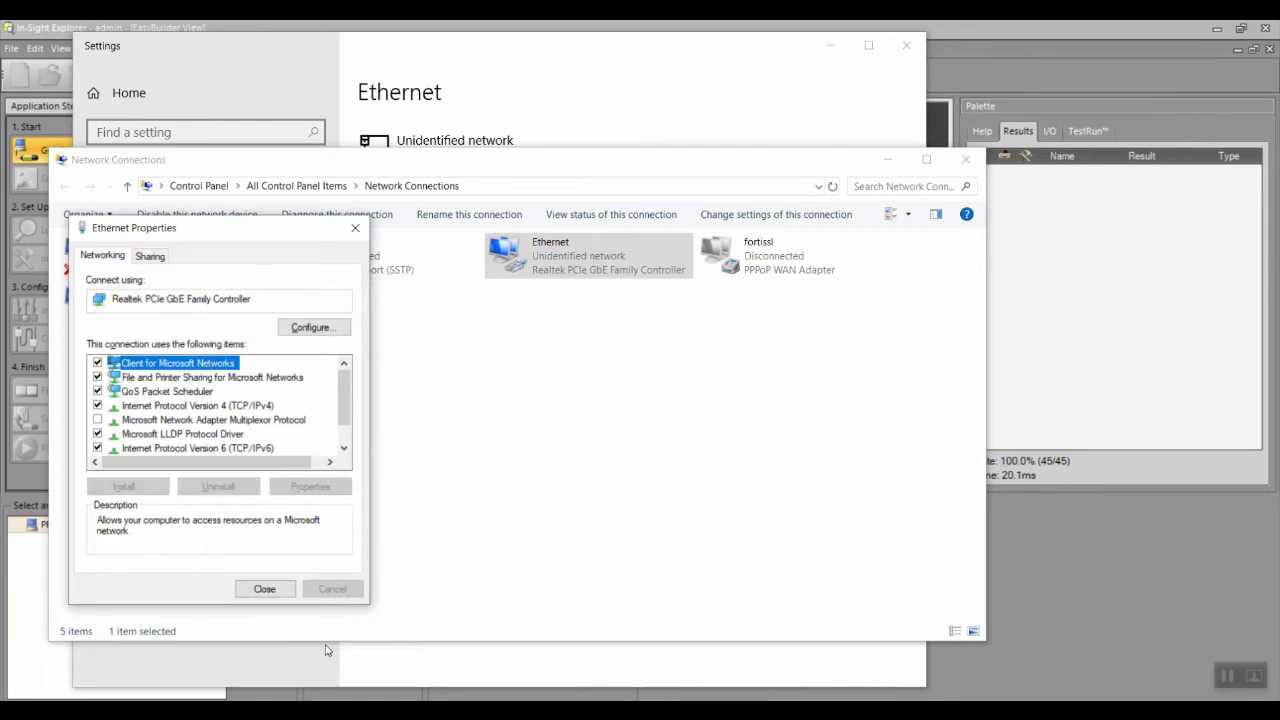
Close the Ethernet properties, Network Connections and Windows Settings windows
left_click(270, 588)
left_click(965, 159)
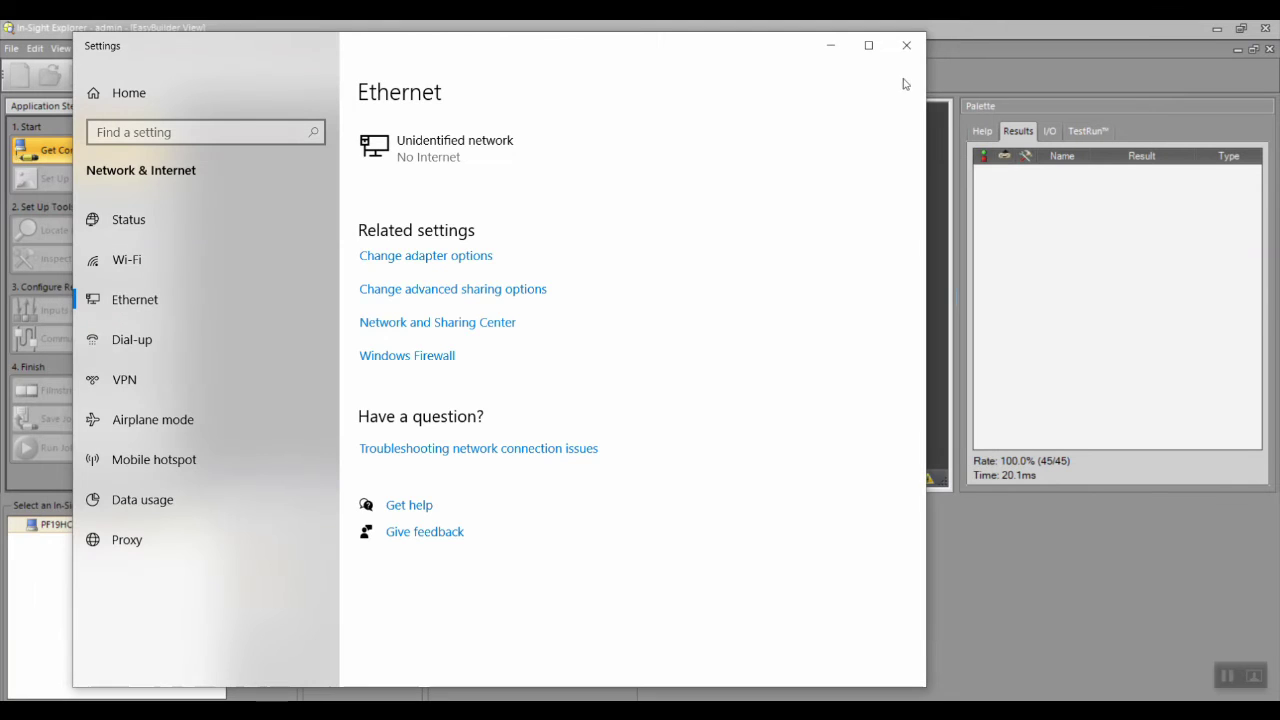
left_click(905, 47)
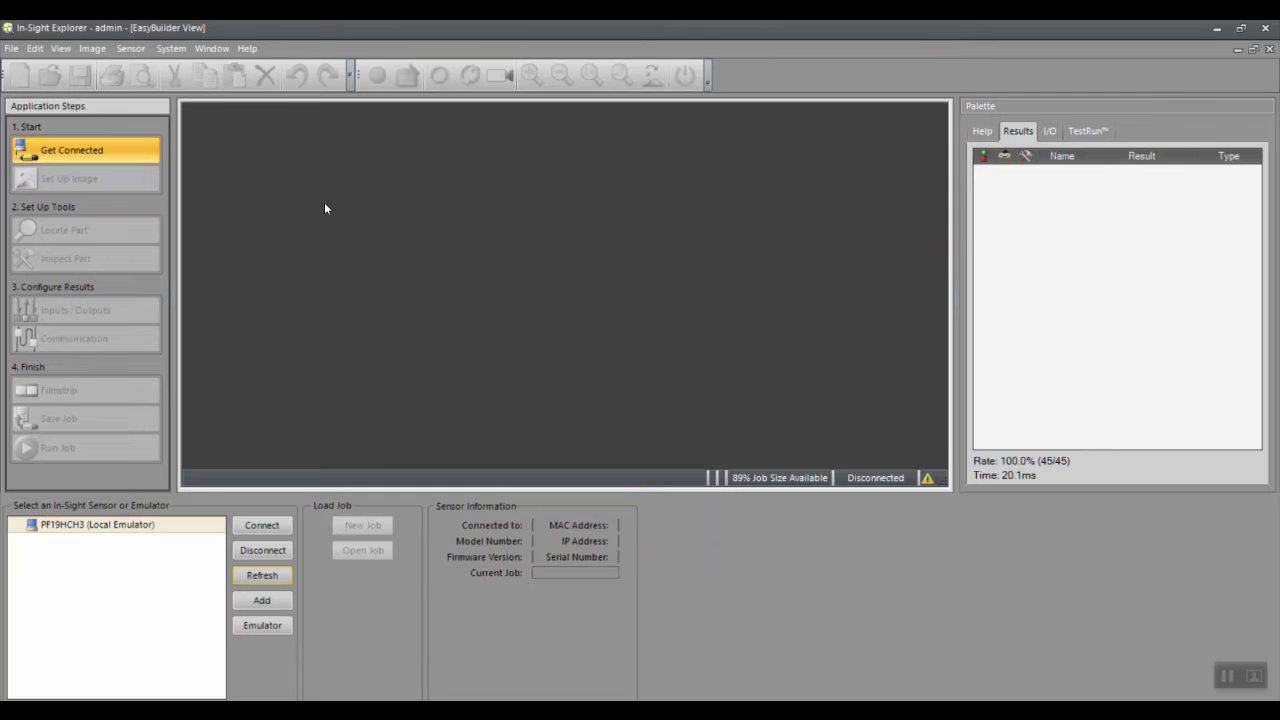
Start adding a sensor or device to the network and select the detected is2000-130-L18 sensor
left_click(177, 49)
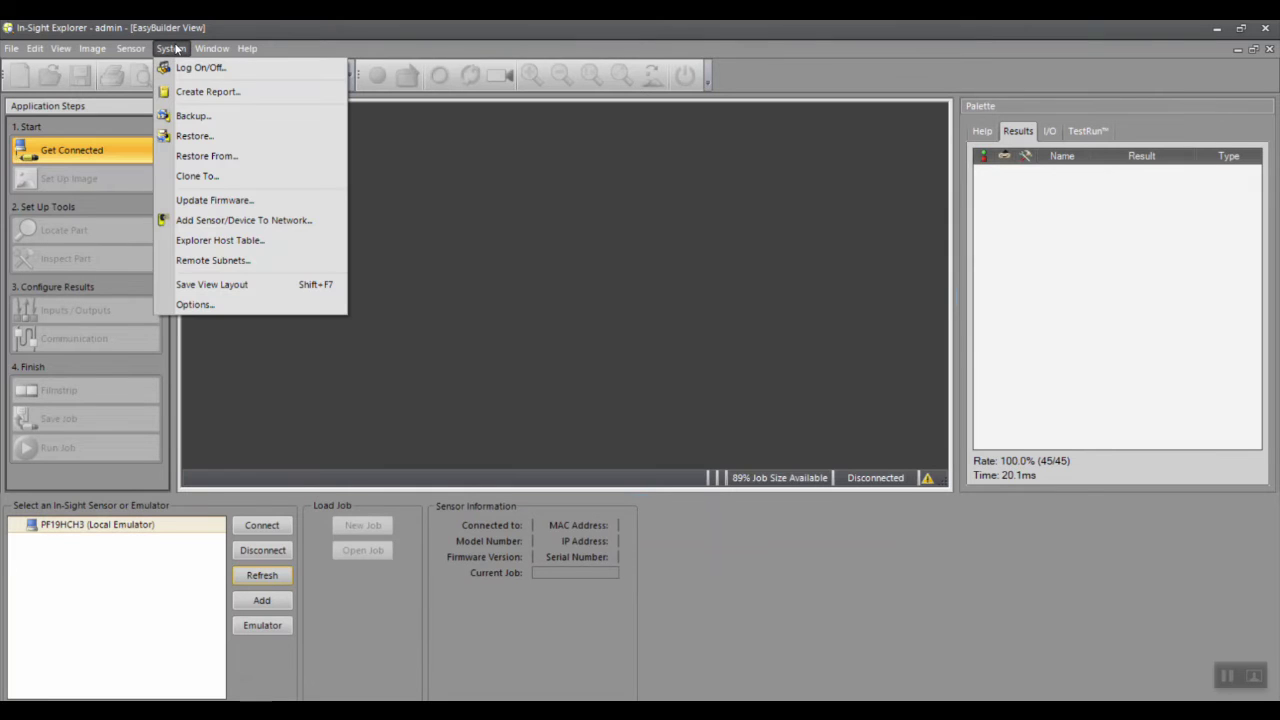
left_click(215, 222)
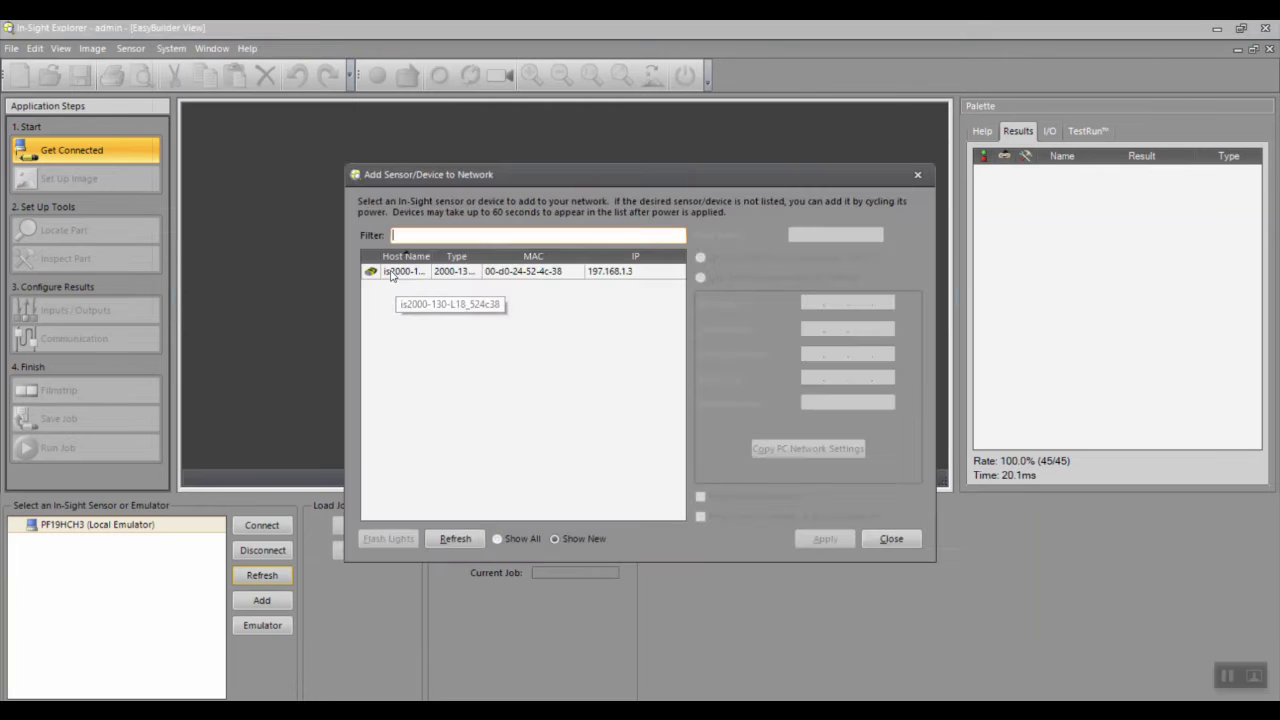
left_click(557, 272)
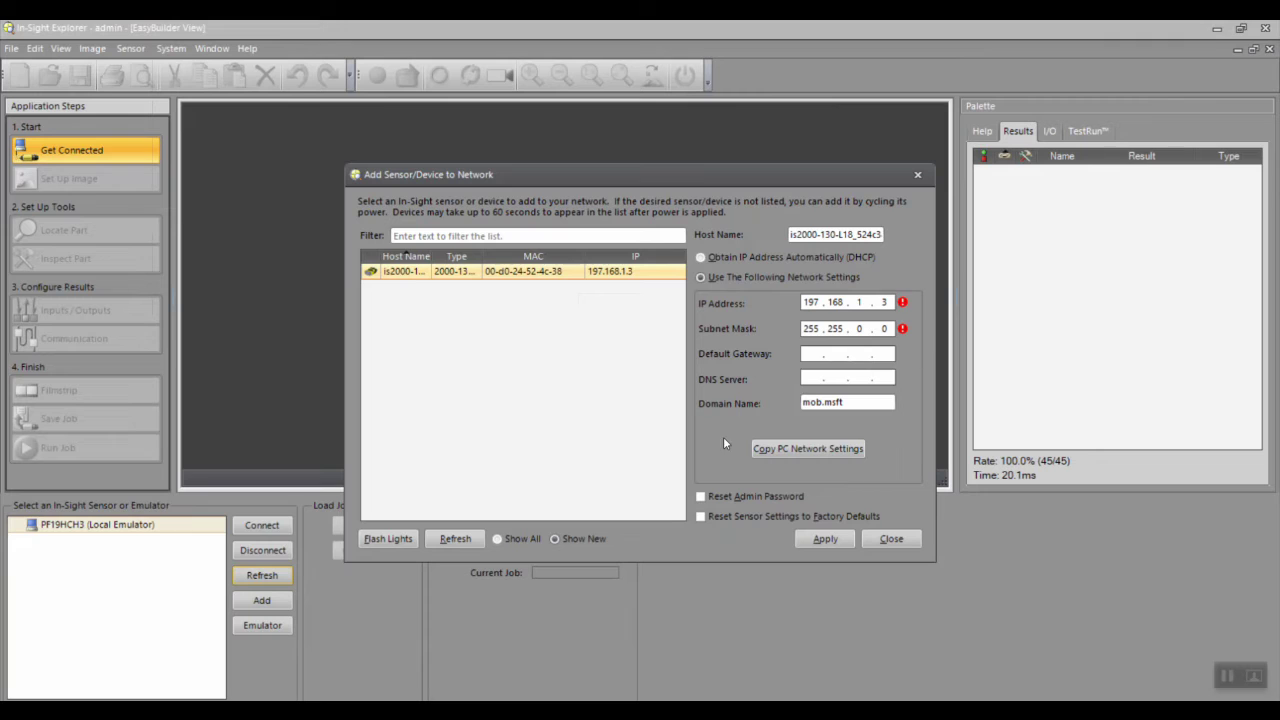
Copy the PC network settings to the sensor, set its IP address to 192.168.1.2, and apply the change
left_click(777, 446)
type("2")
left_click(815, 531)
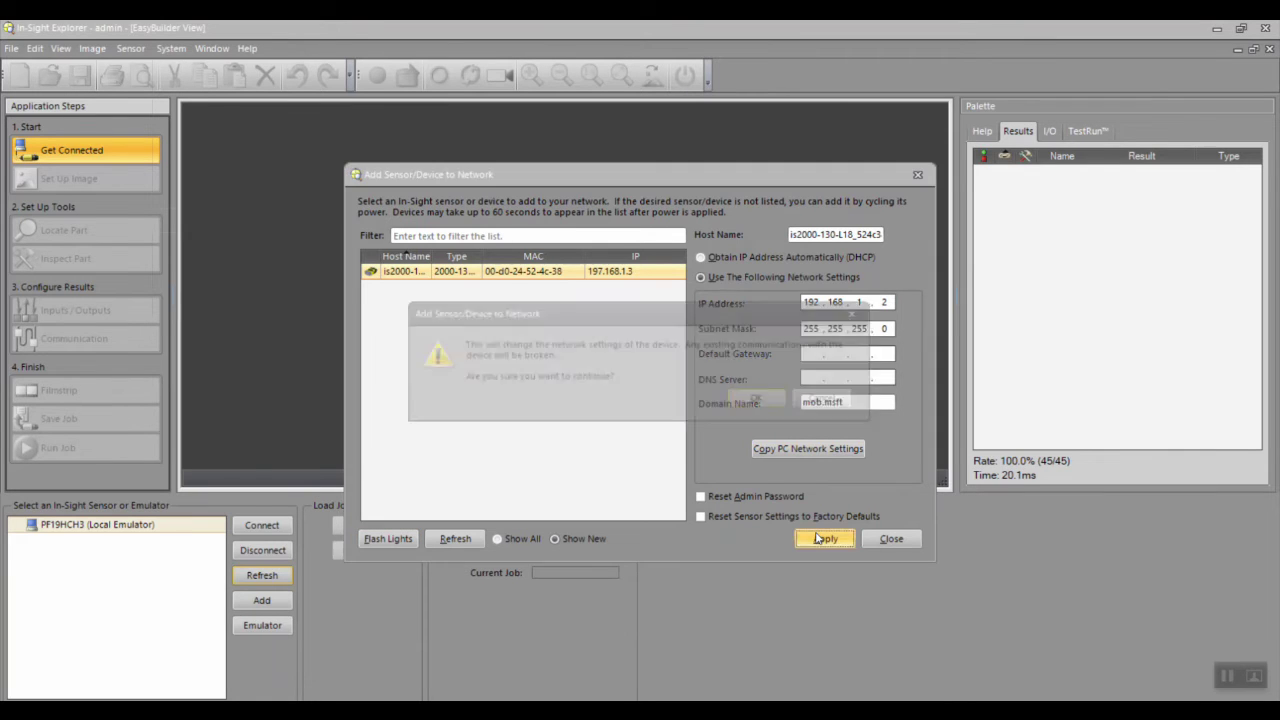
key("Return")
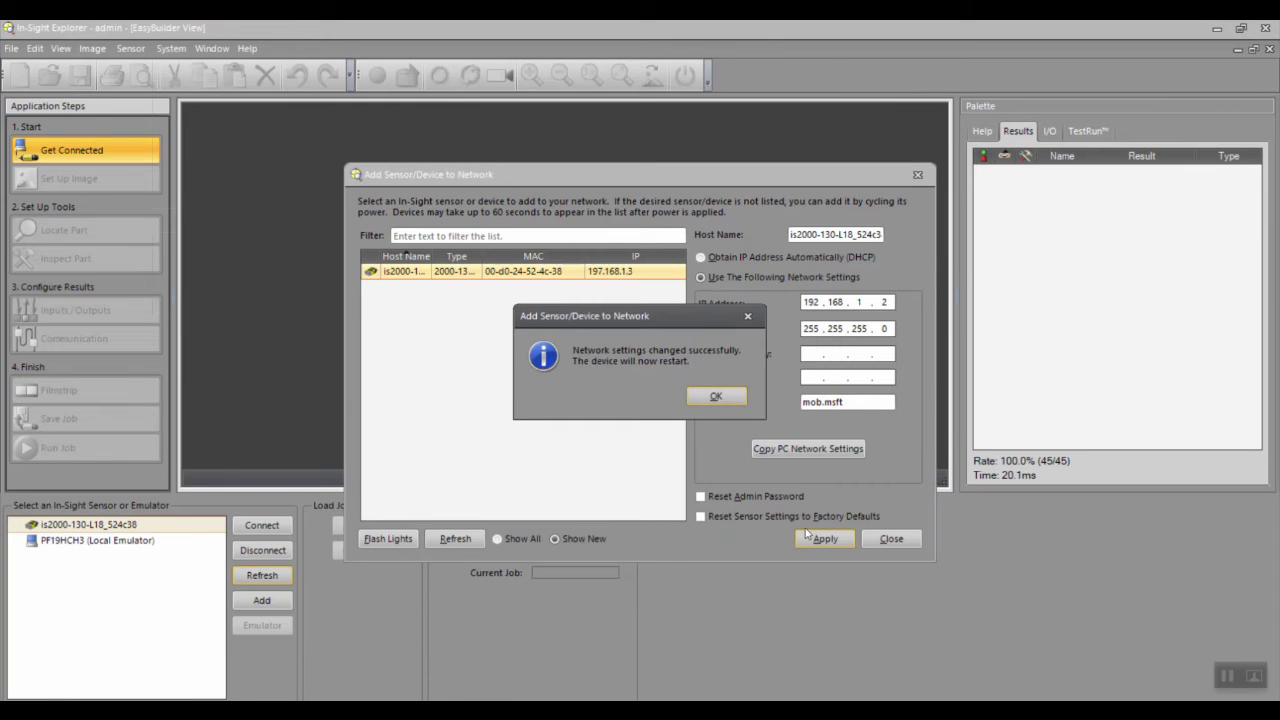
left_click(704, 396)
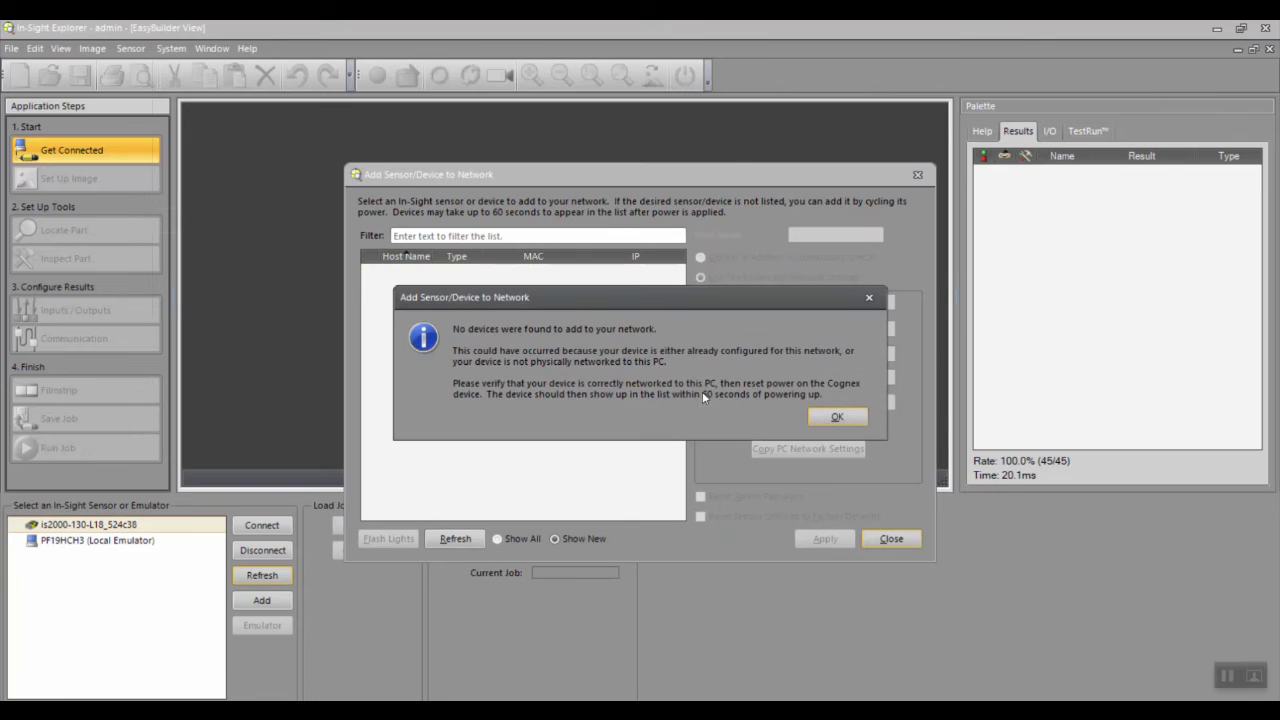
key("Return")
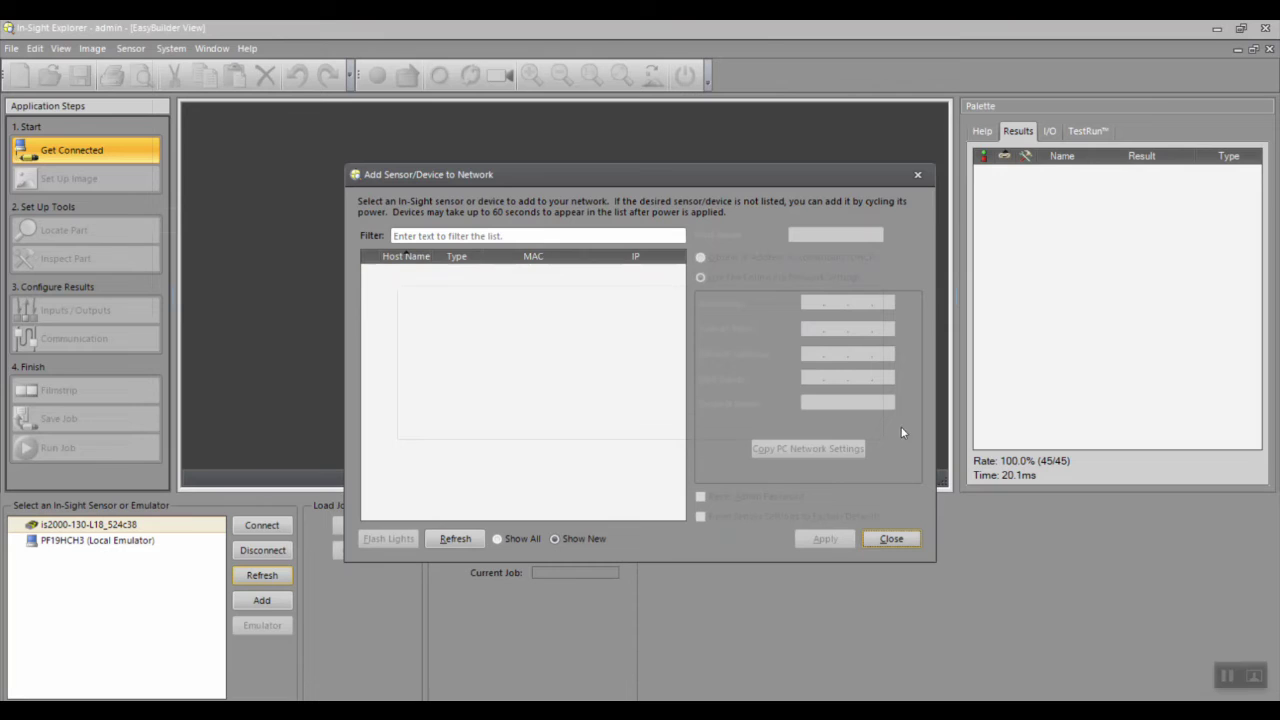
key("Return")
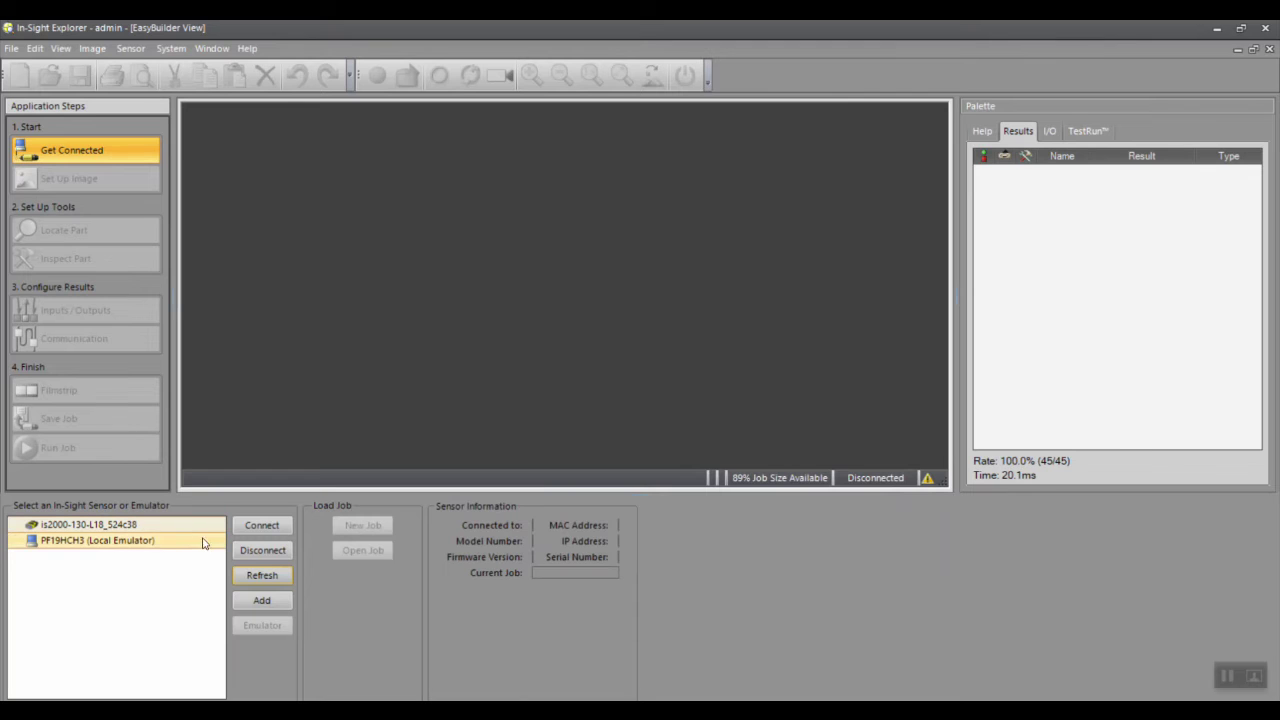
Connect to the is2000-130-L18 sensor and set its manual image exposure to 0.7 msec
left_click(250, 533)
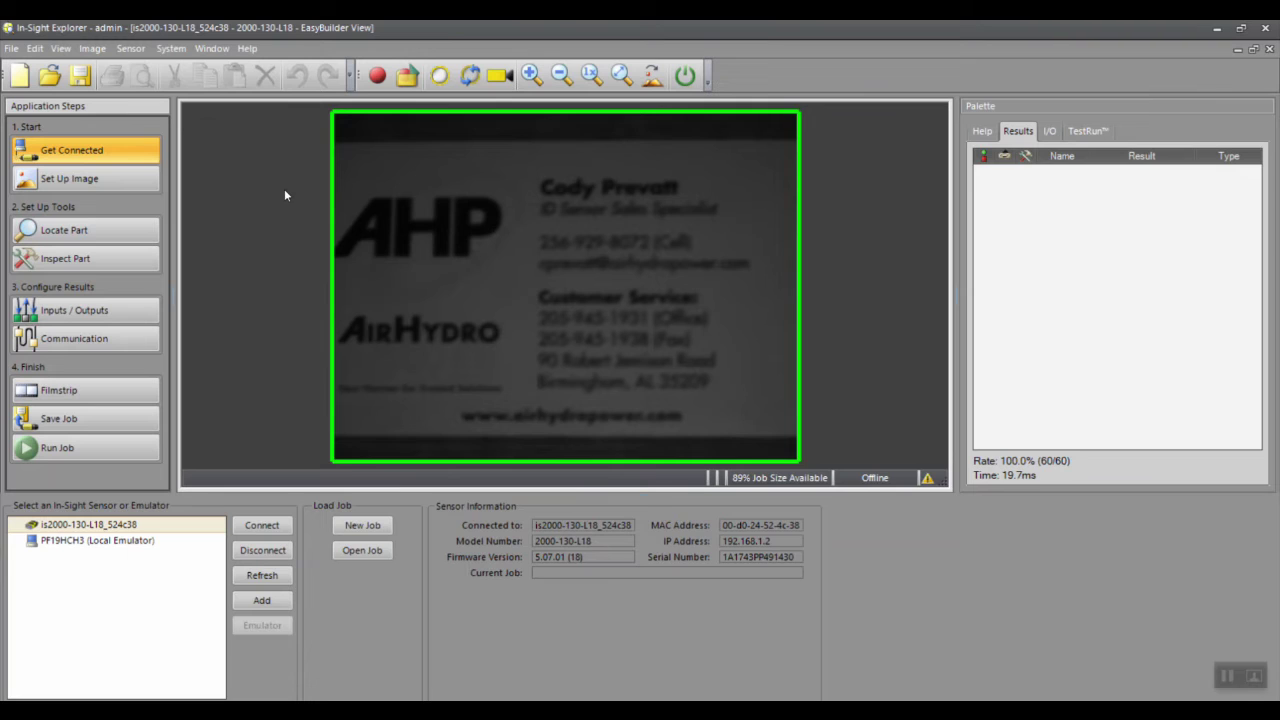
left_click(101, 187)
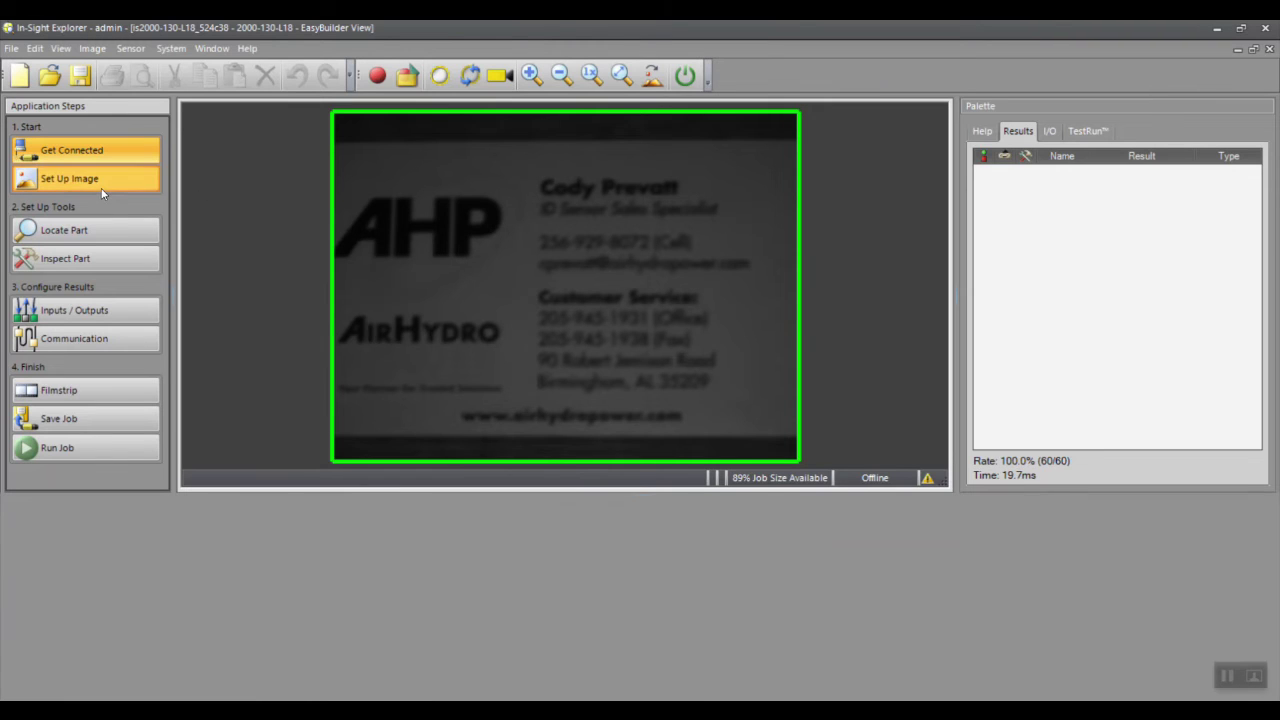
double_click(480, 577)
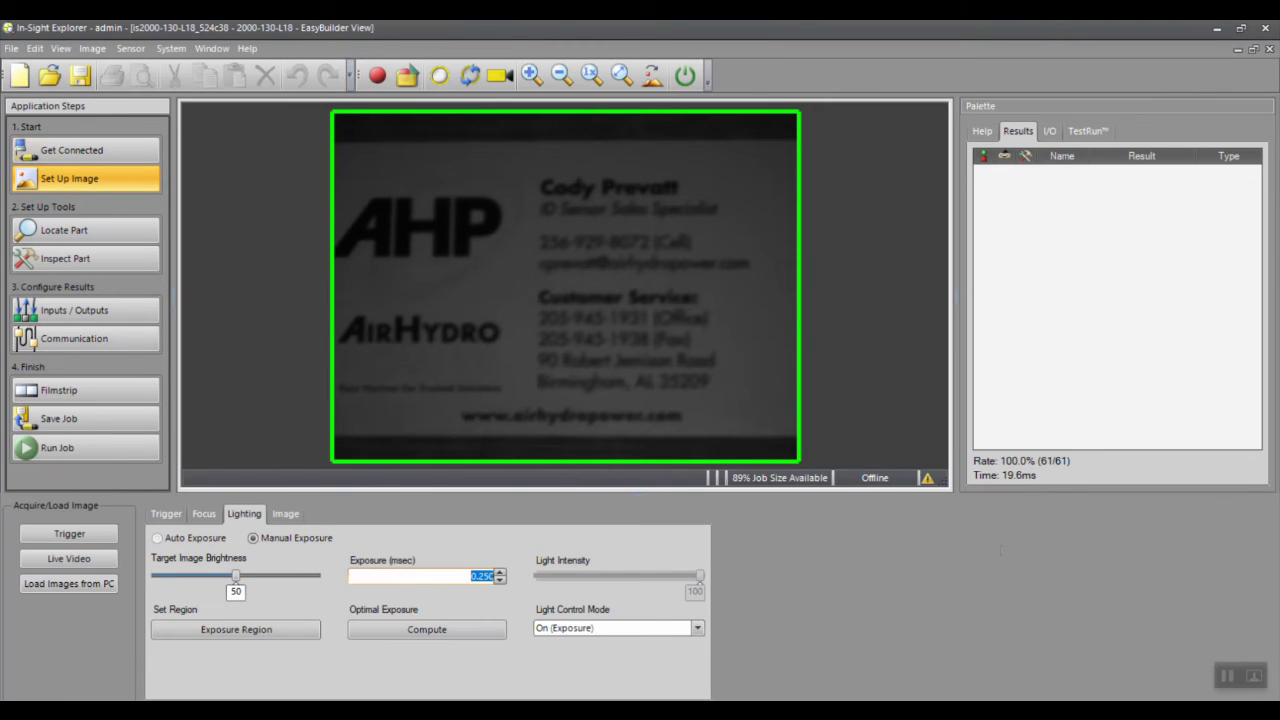
type(".7")
key("Return")
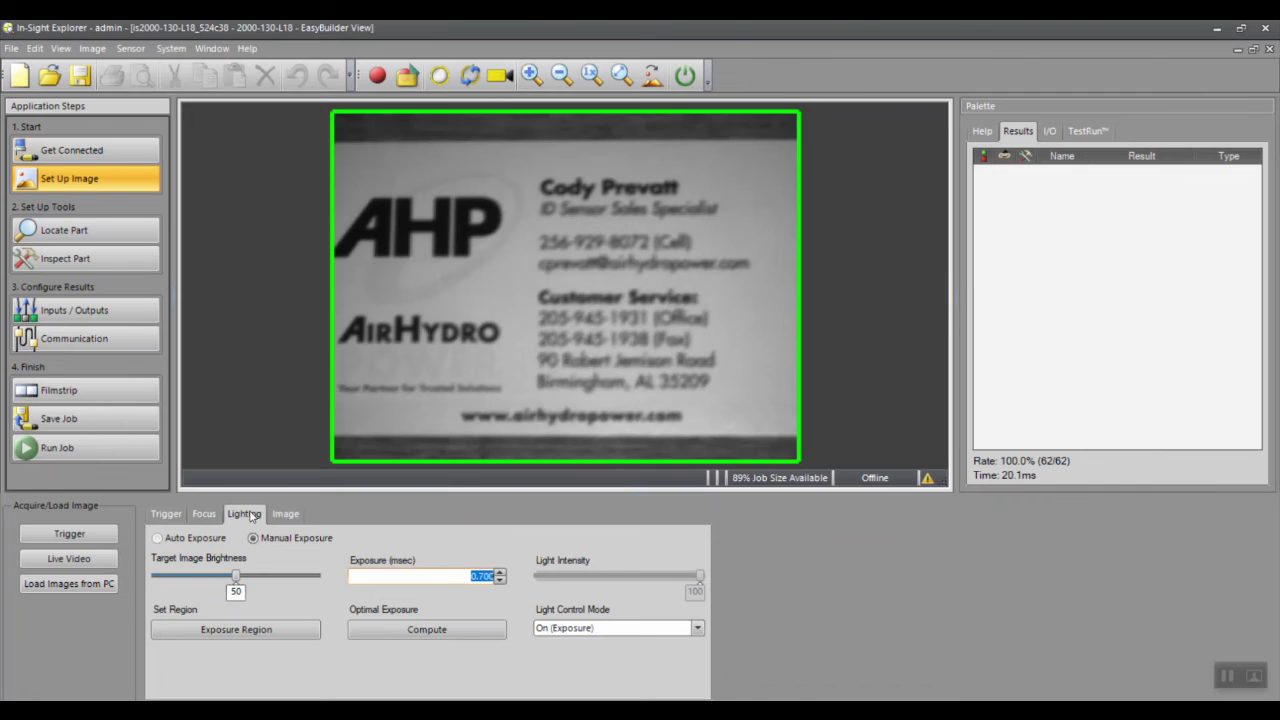
Run autofocus on the connected sensor's image
left_click(178, 514)
left_click(210, 516)
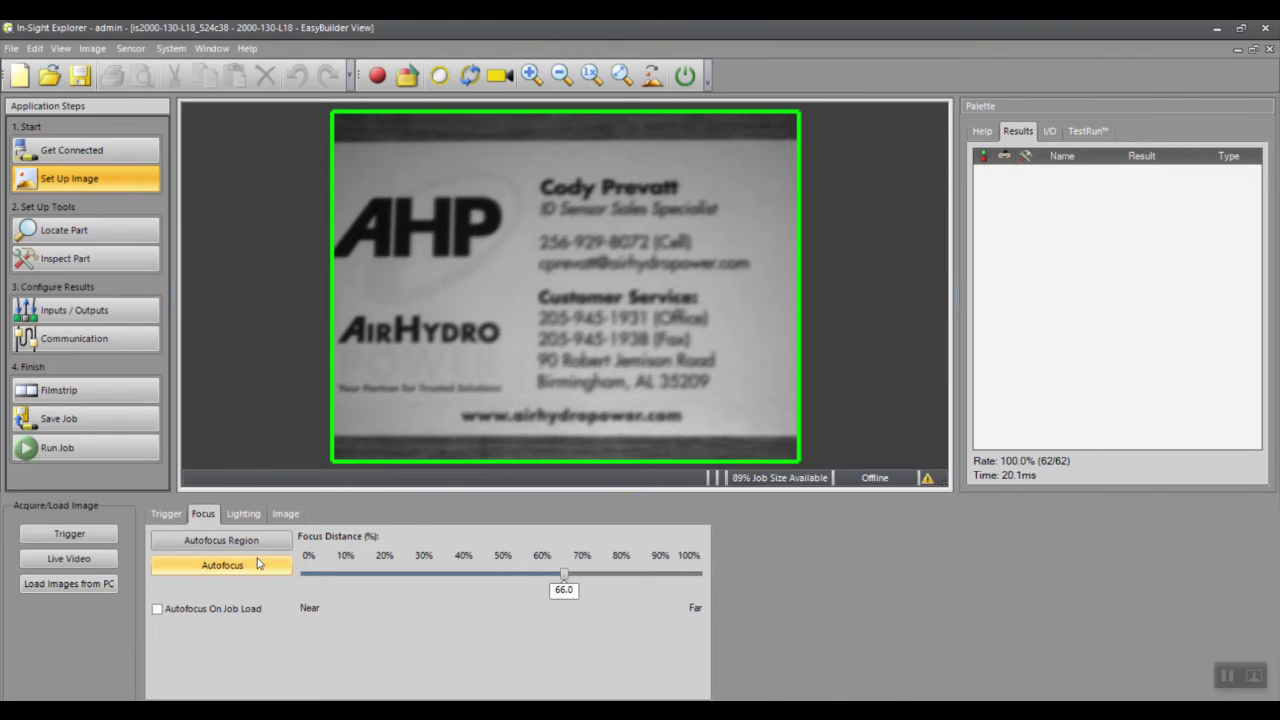
left_click(257, 564)
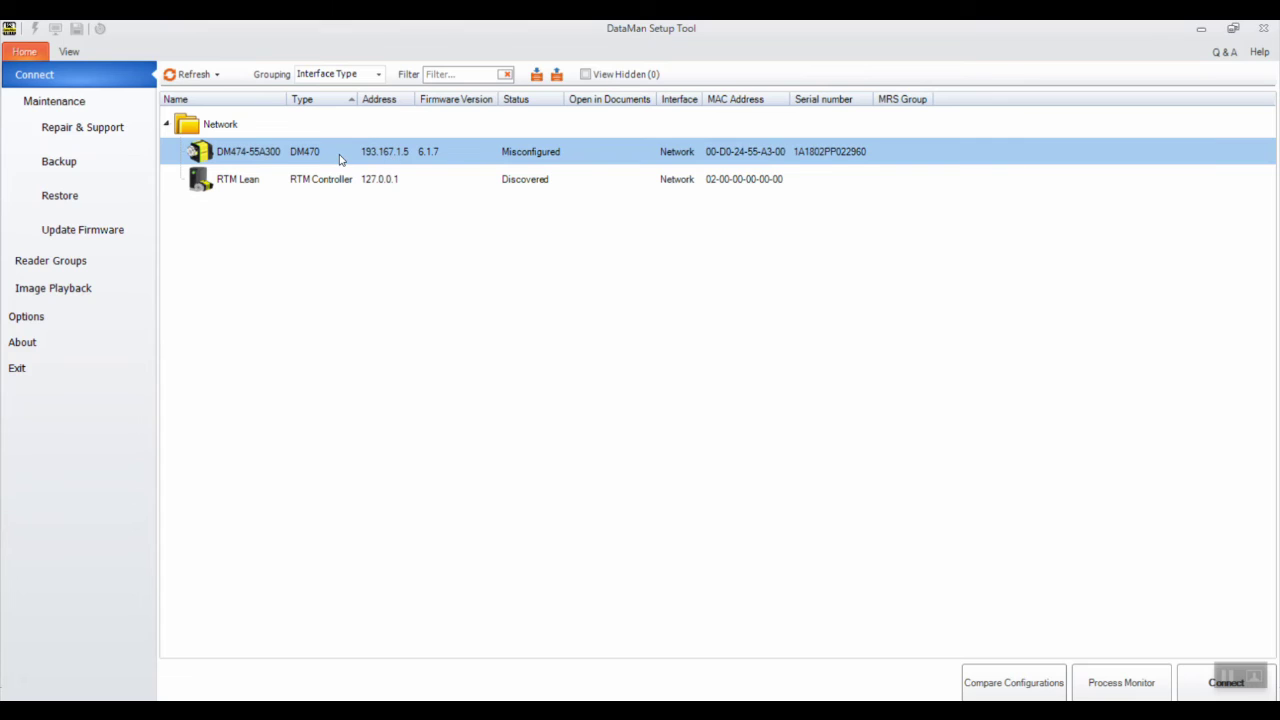
Copy the Realtek PCIe GbE Family Controller network settings to the DM474-55A300 reader, set its IP address to 192.168.1.5, and apply the change
left_click(90, 127)
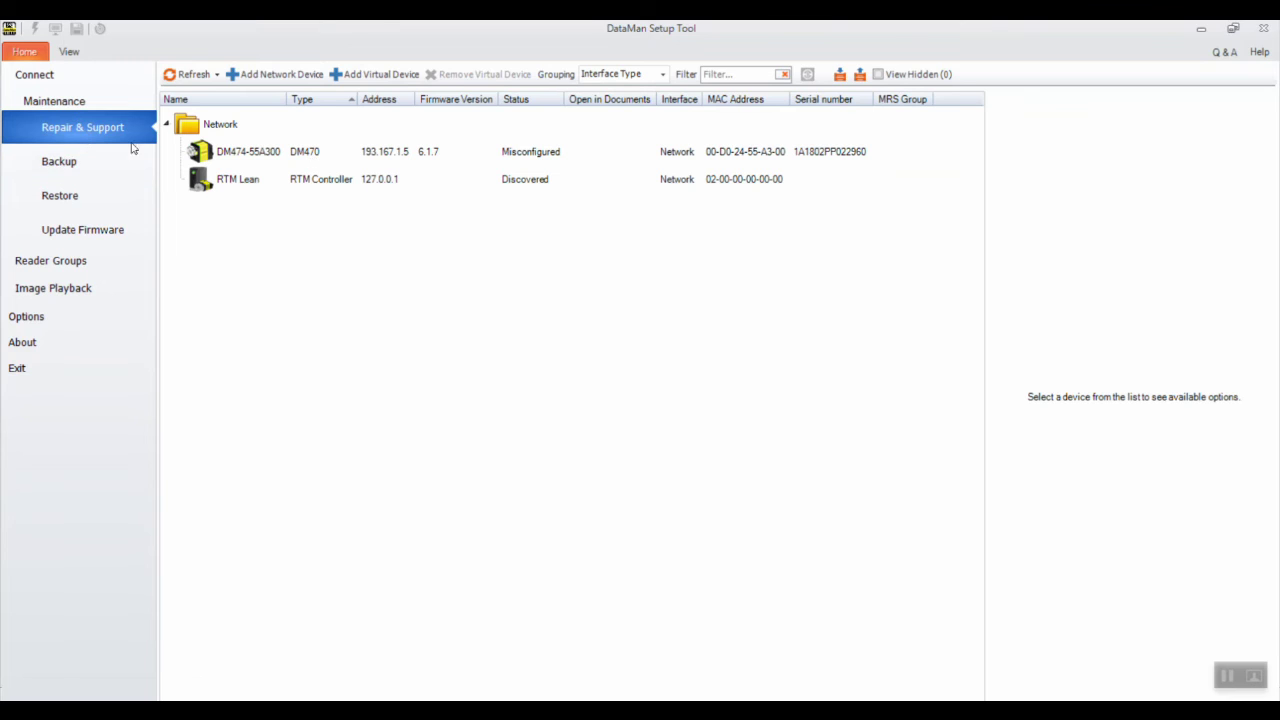
left_click(266, 151)
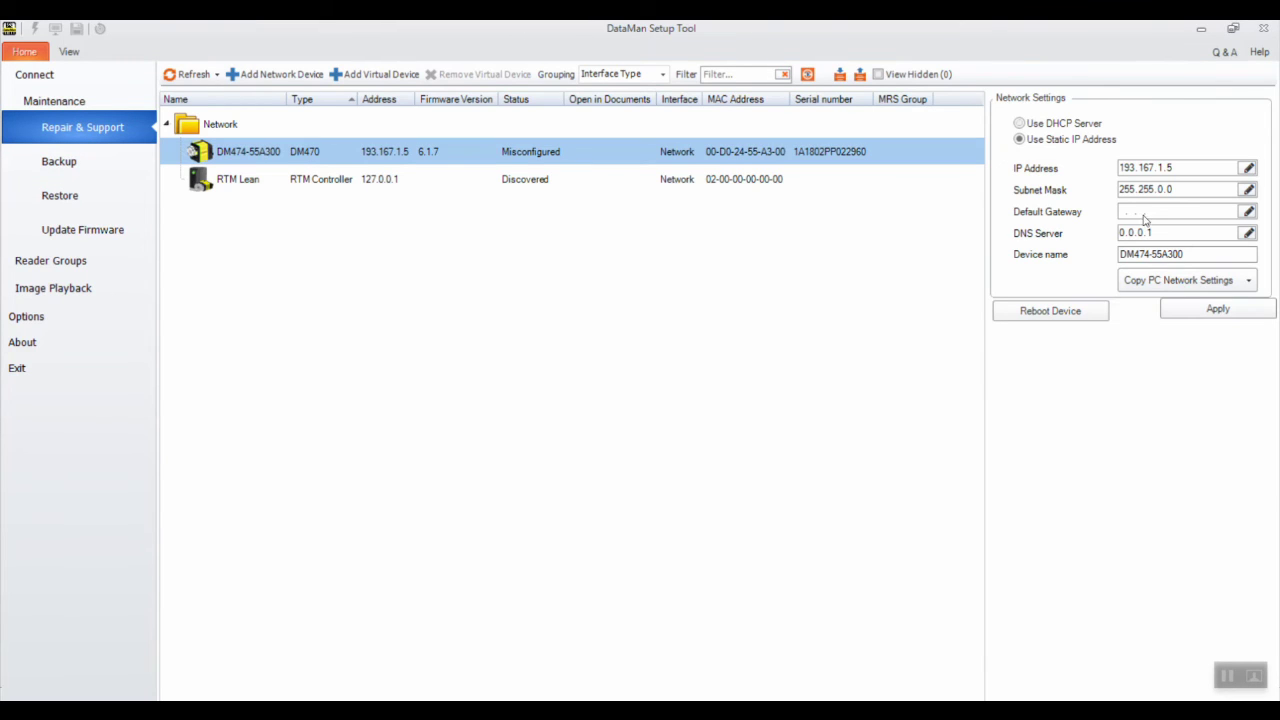
left_click(1198, 282)
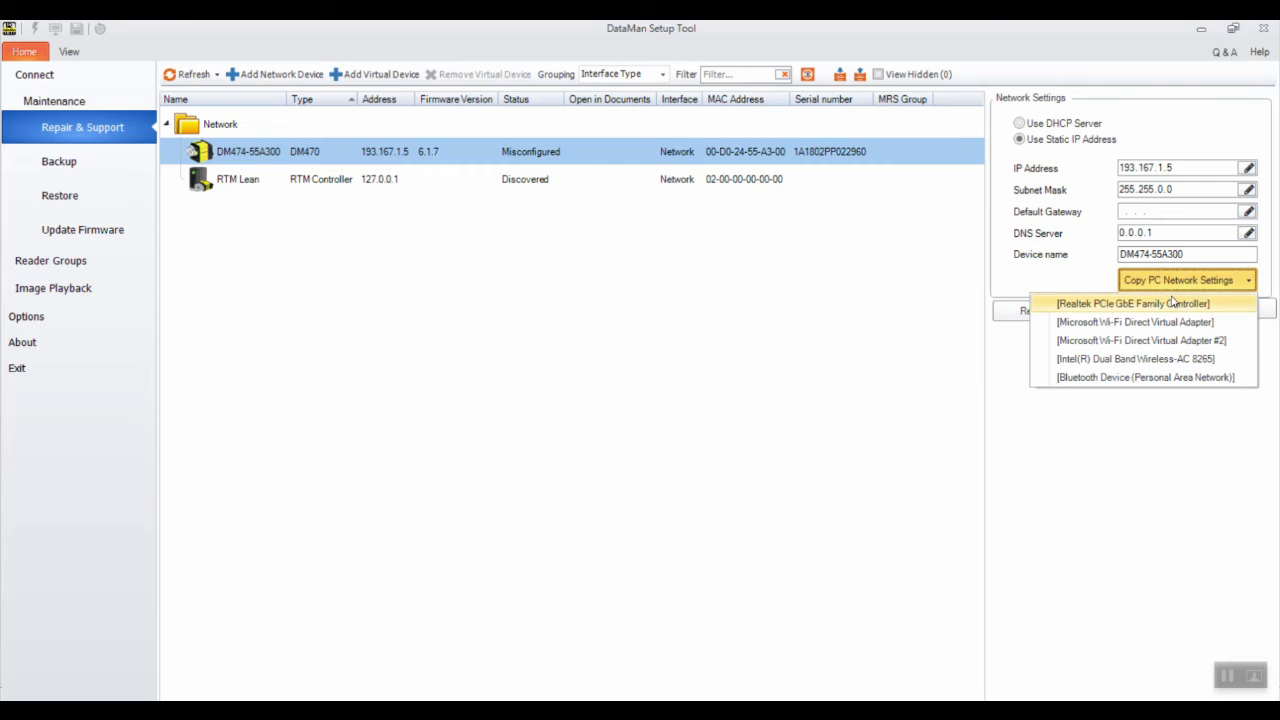
left_click(1135, 306)
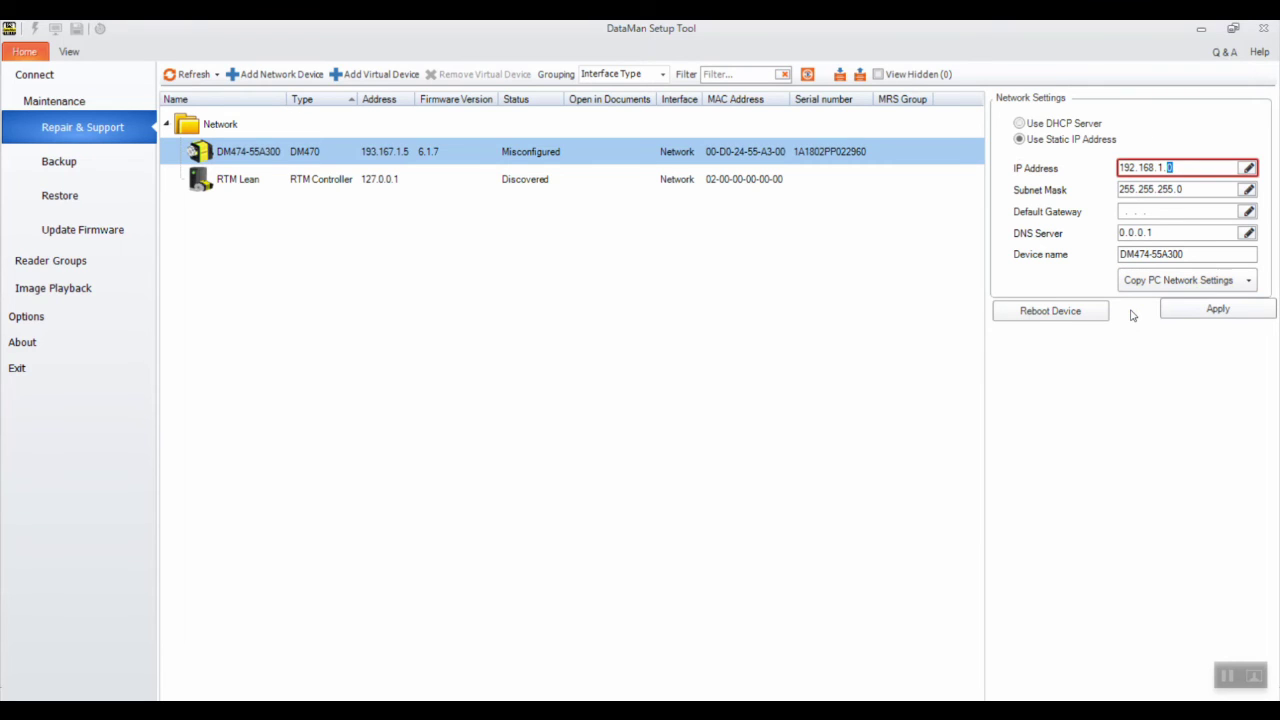
type("5")
key("Tab")
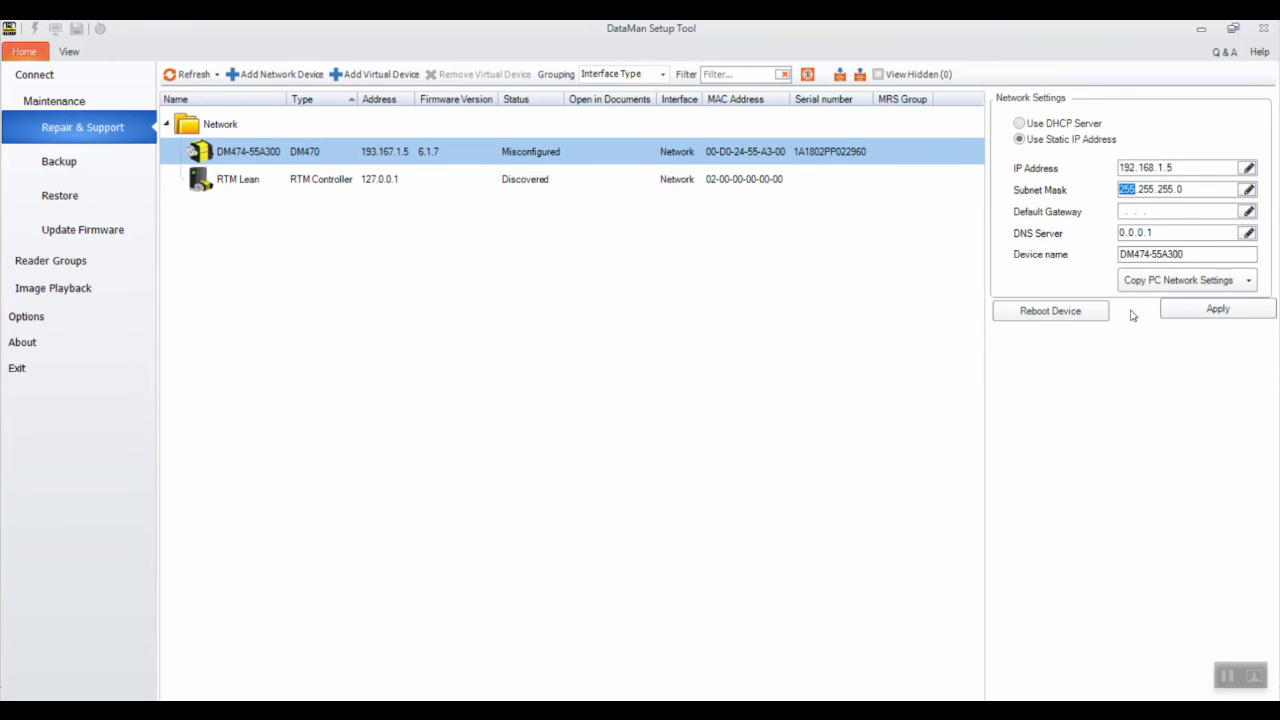
left_click(1218, 310)
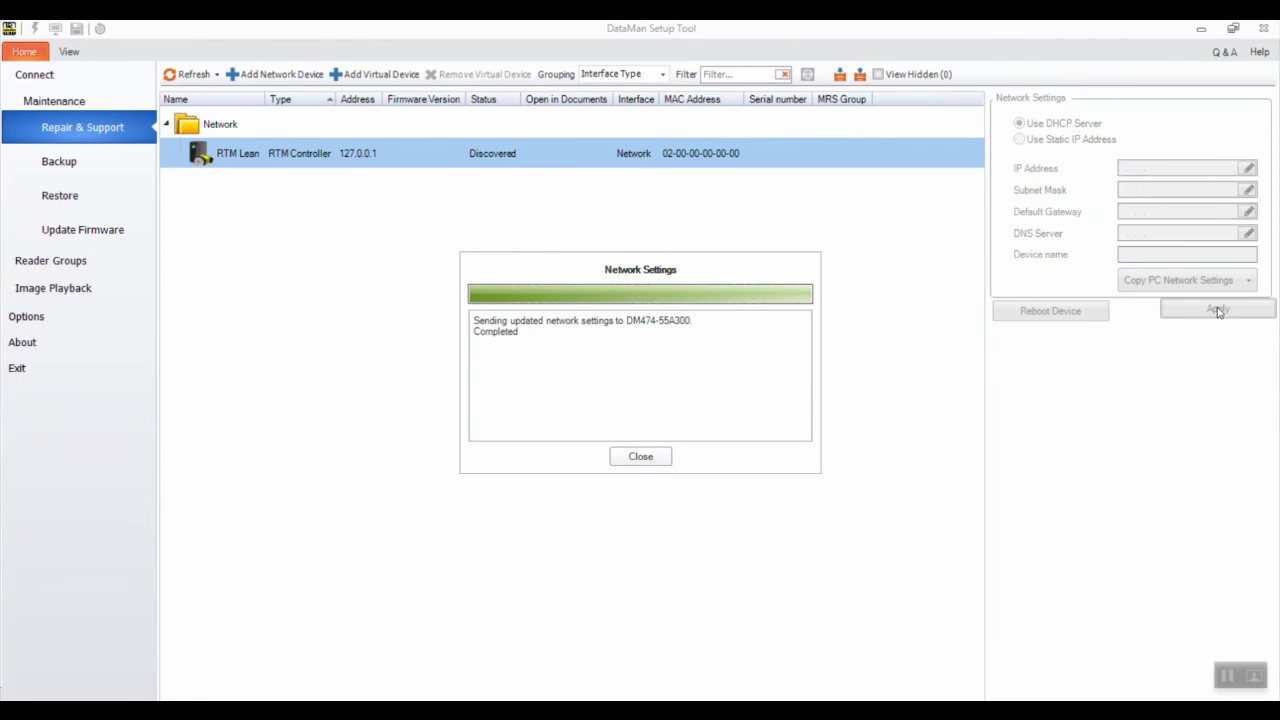
left_click(643, 458)
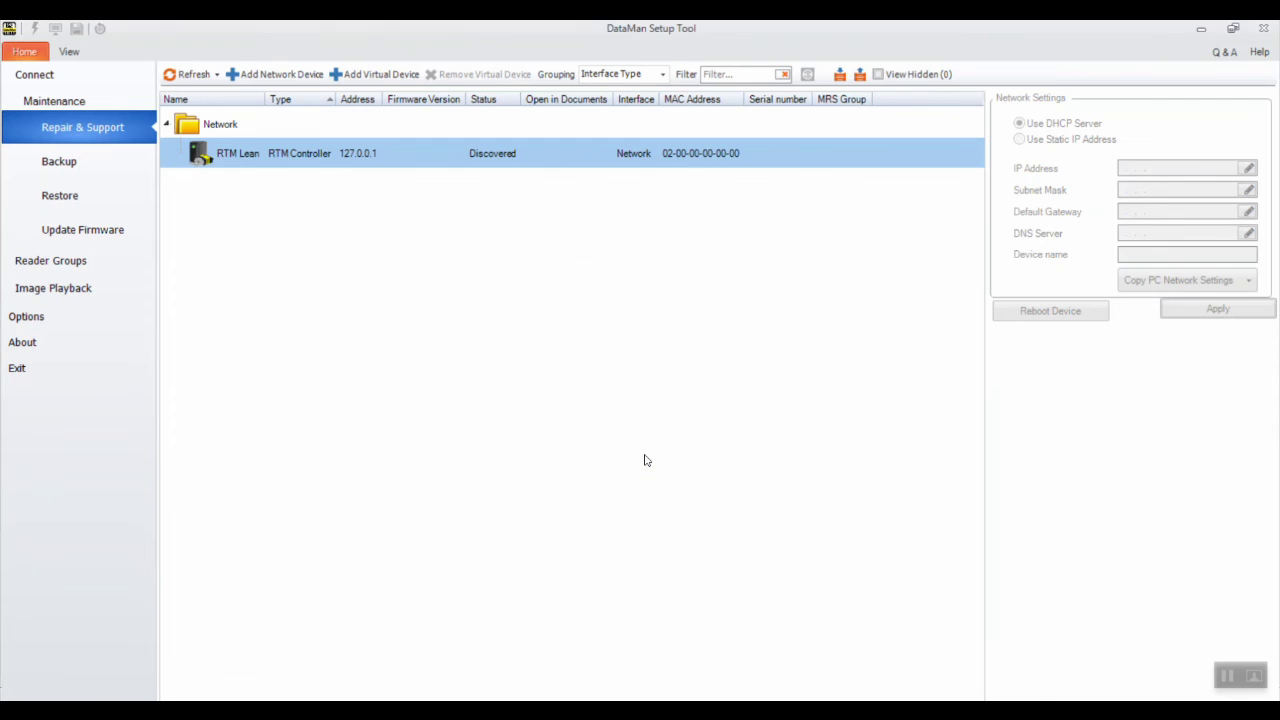
Connect to the DM474-55A300 reader and trigger a code read from the Optimize Image step
left_click(37, 75)
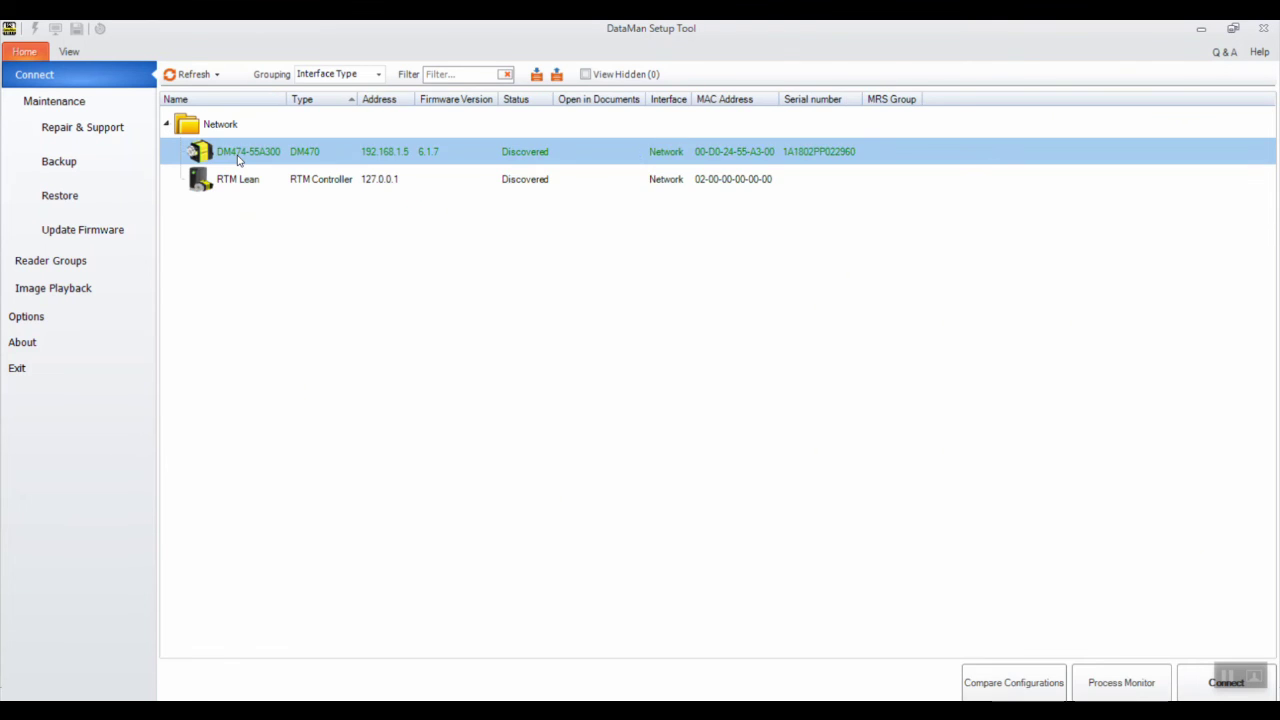
double_click(232, 153)
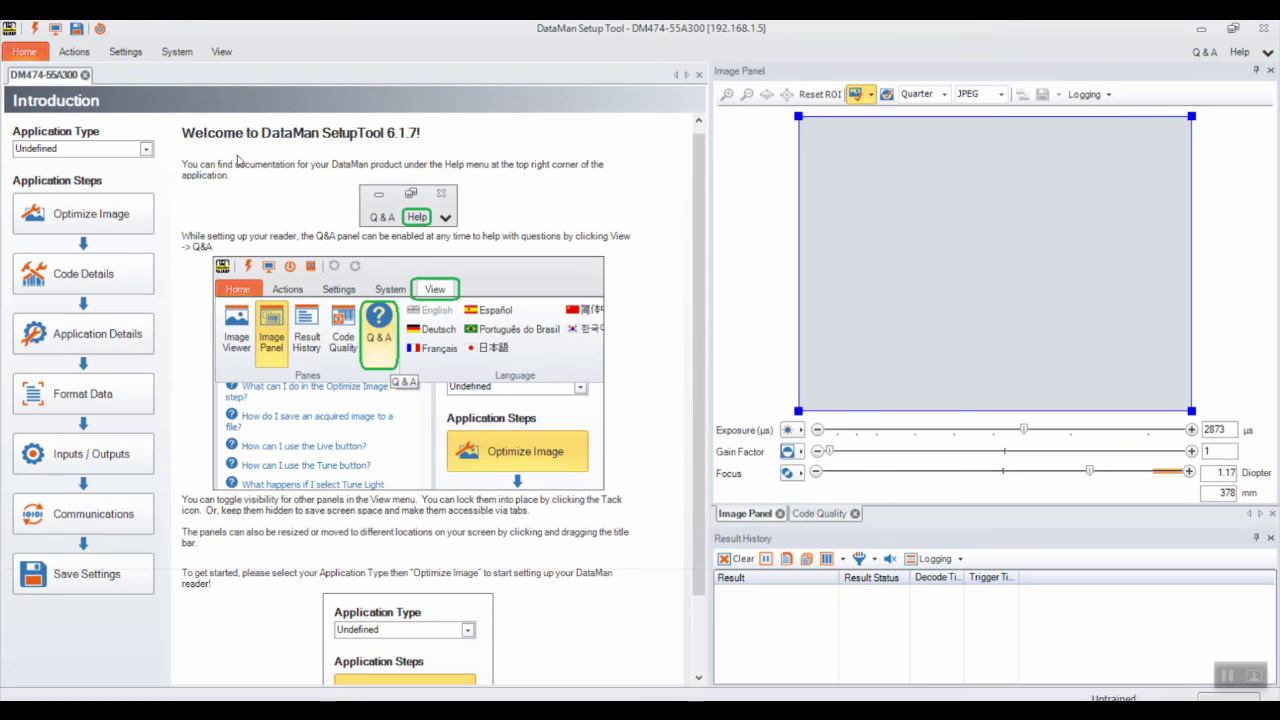
left_click(85, 195)
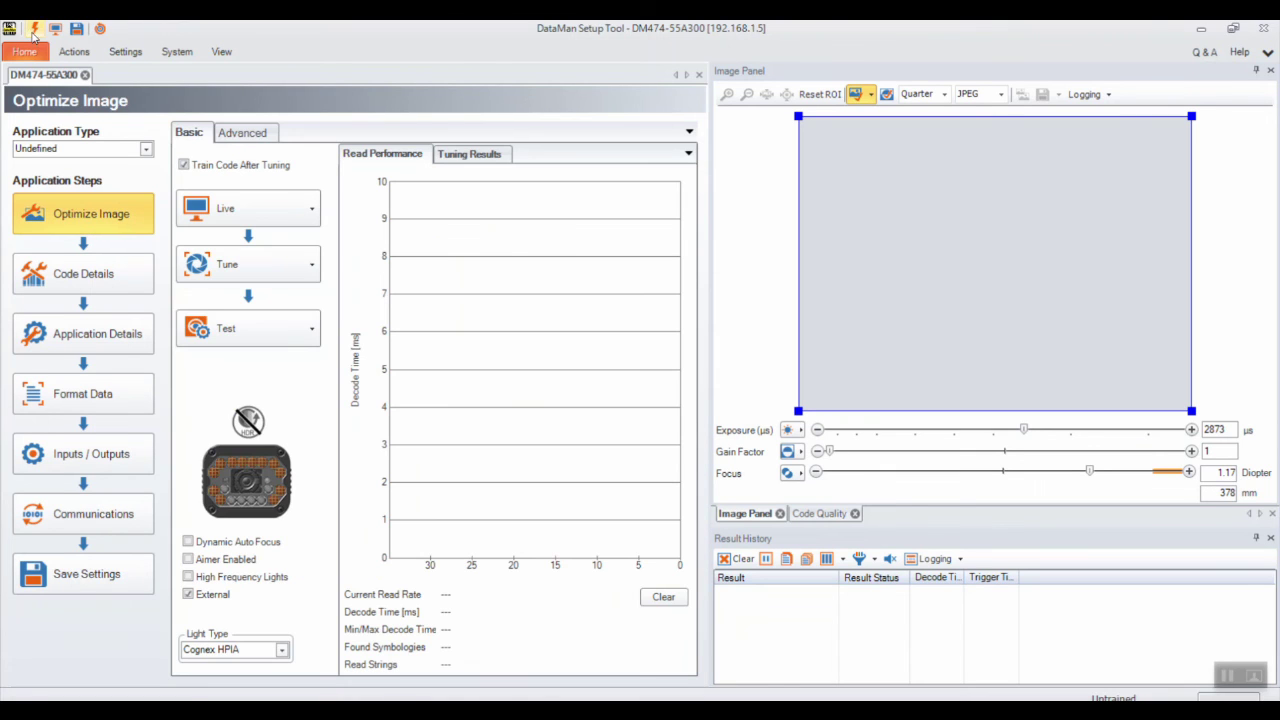
left_click(33, 31)
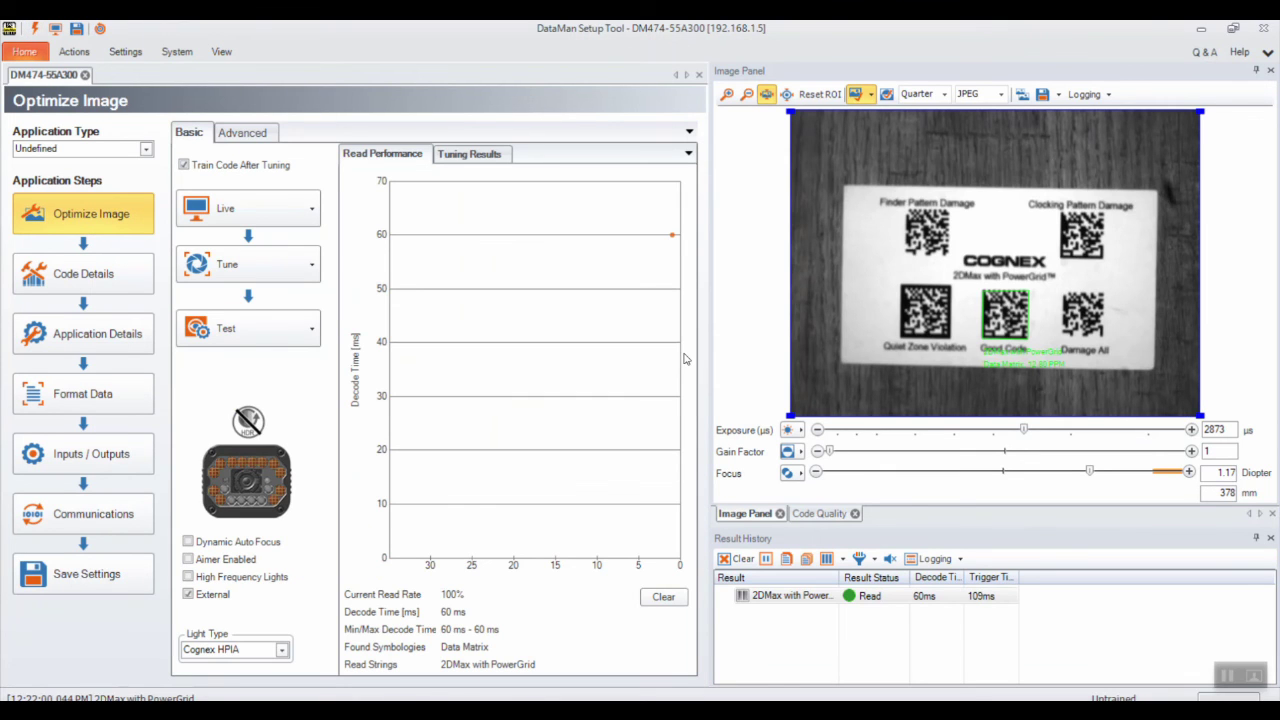